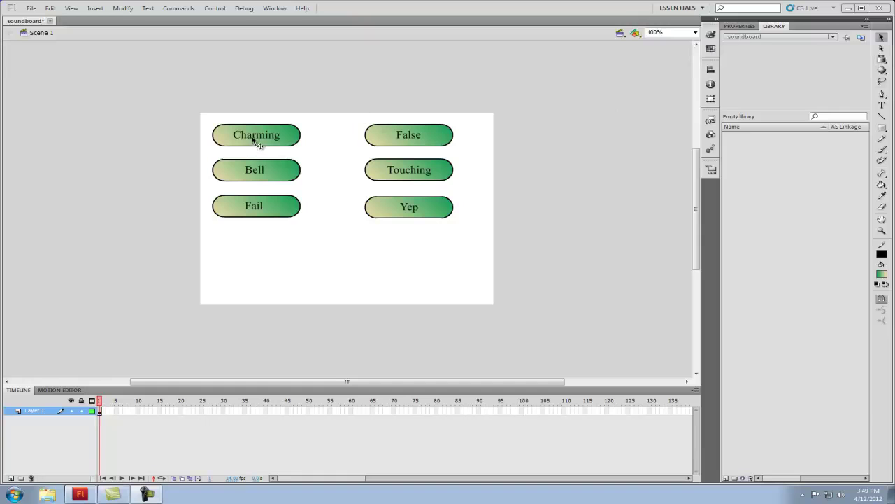
{"action": "double_click", "coordinate": [255, 138]}
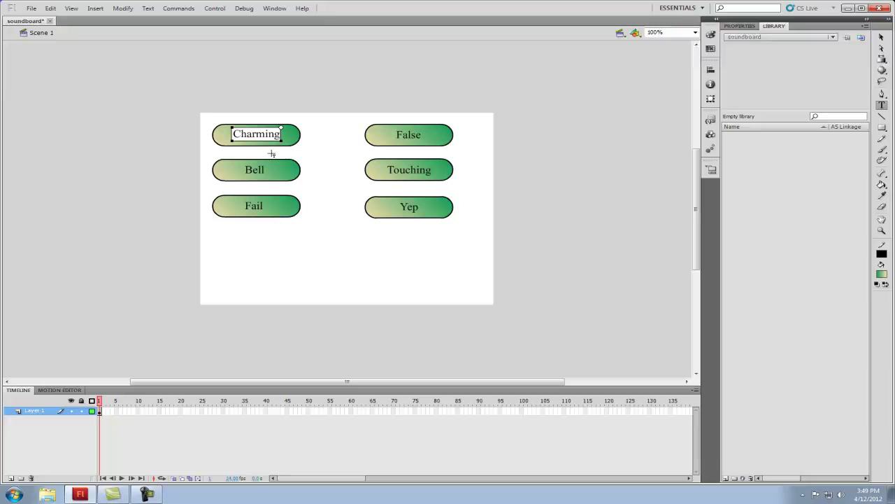
{"action": "left_click", "coordinate": [358, 258]}
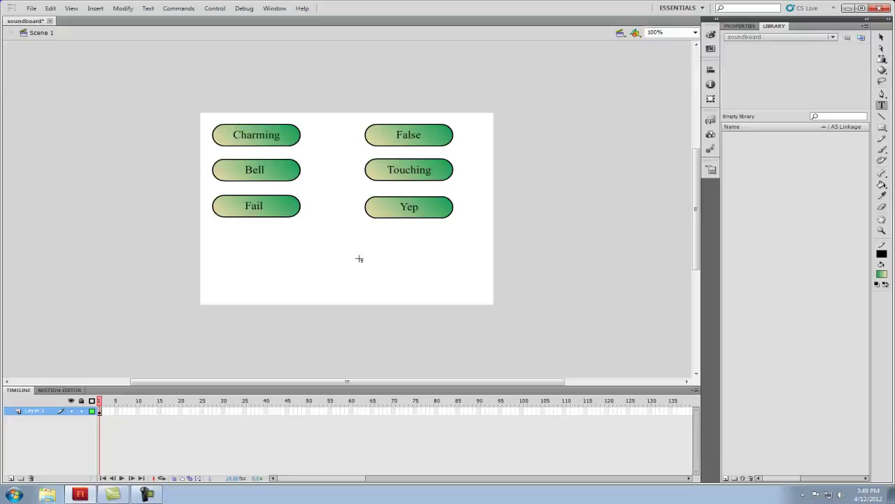
{"action": "left_click", "coordinate": [882, 37]}
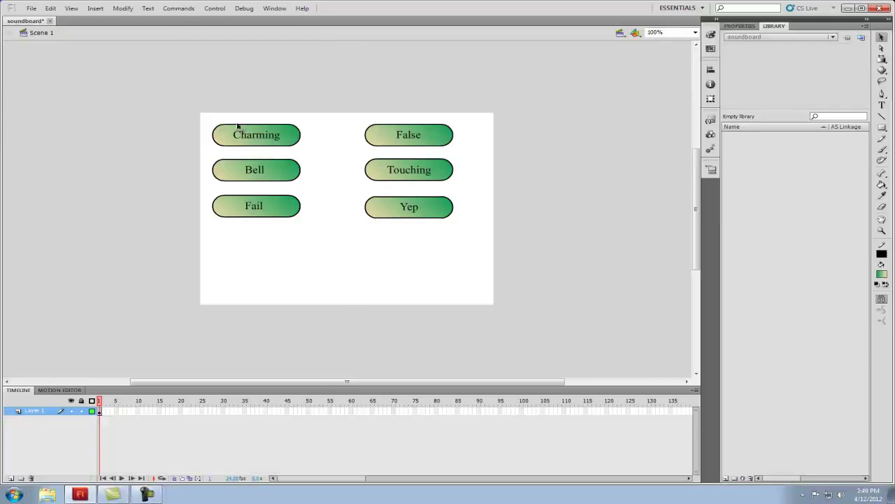
Step: Convert the Charming pill shape together with its label into a Button symbol named Charming
{"action": "left_click_drag", "start_coordinate": [205, 118], "coordinate": [309, 156]}
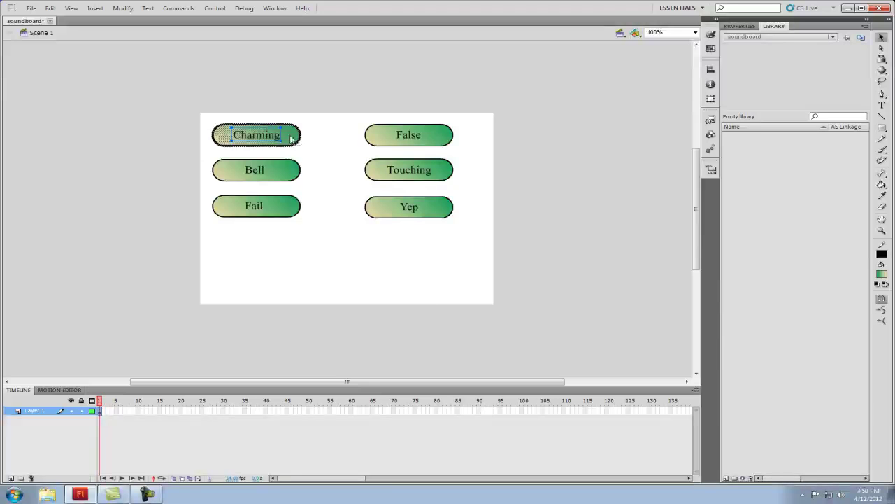
{"action": "right_click", "coordinate": [292, 137]}
{"action": "left_click", "coordinate": [326, 340]}
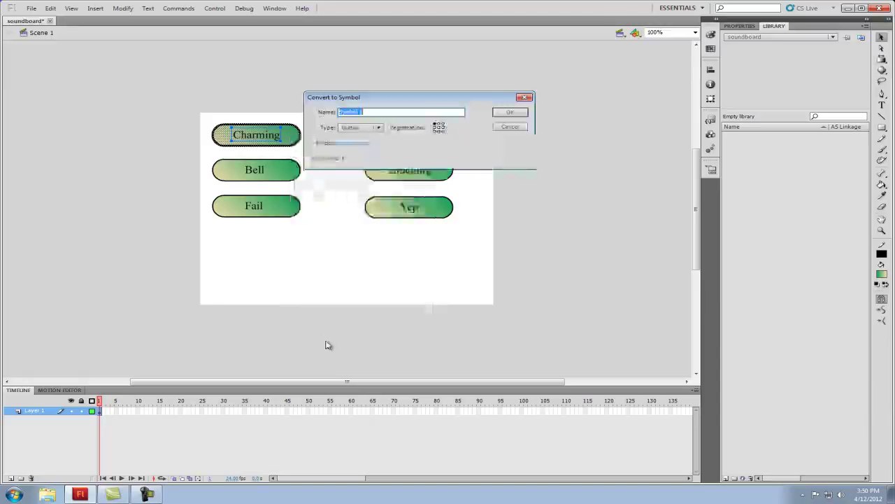
{"action": "left_click", "coordinate": [381, 129]}
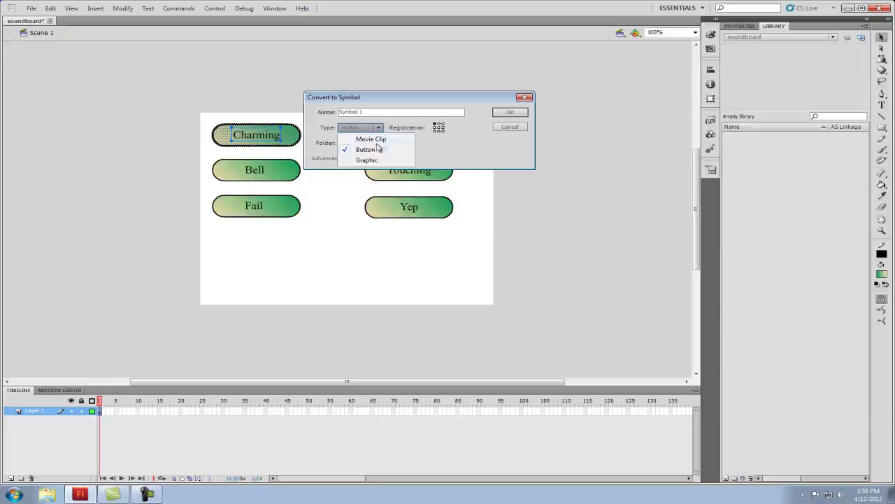
{"action": "left_click", "coordinate": [437, 152]}
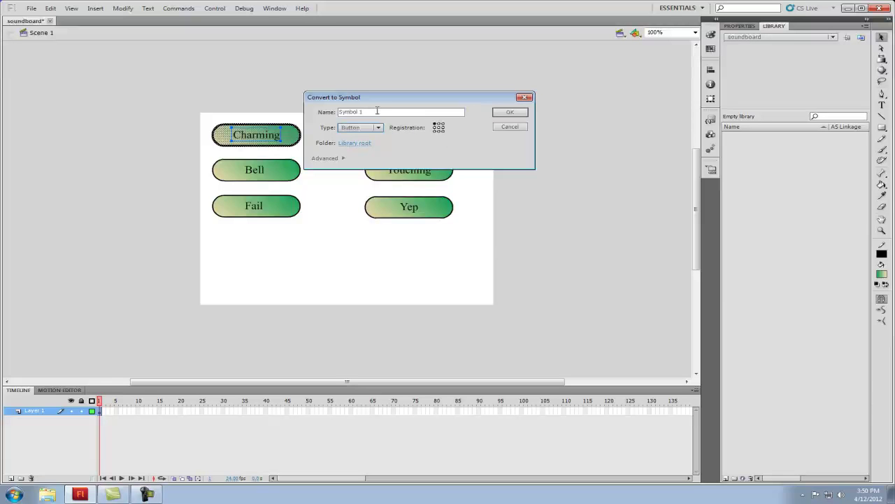
{"action": "left_click_drag", "start_coordinate": [376, 110], "coordinate": [329, 112]}
{"action": "type", "text": "Charming"}
{"action": "left_click", "coordinate": [516, 113]}
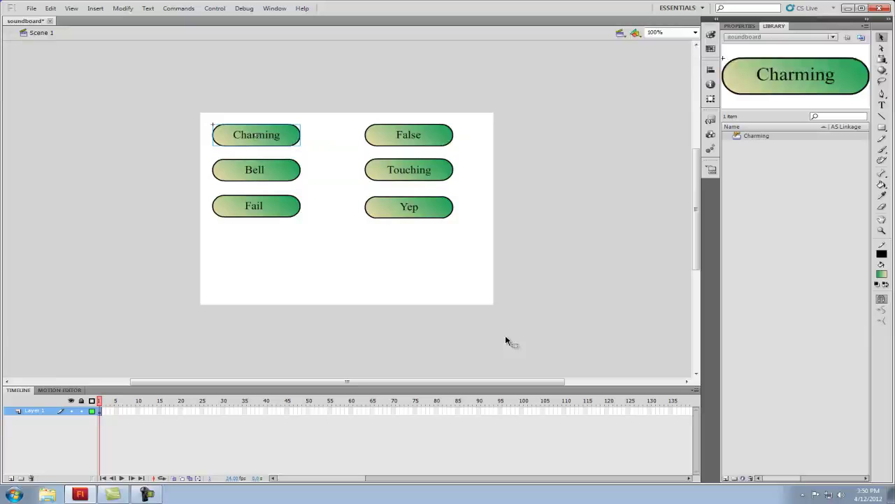
Step: Open the Charming button symbol and add keyframes for its Over, Down and Hit states, undoing the surplus fifth keyframe
{"action": "double_click", "coordinate": [282, 140]}
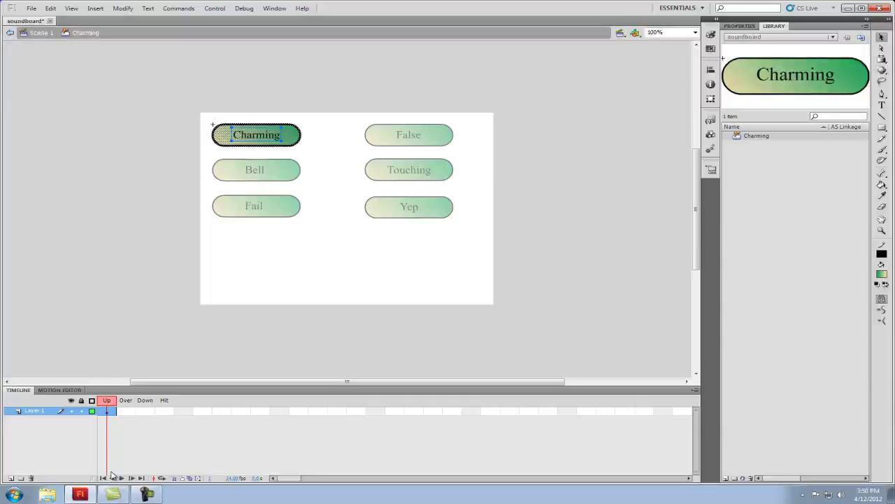
{"action": "left_click", "coordinate": [123, 412]}
{"action": "key", "text": "F6"}
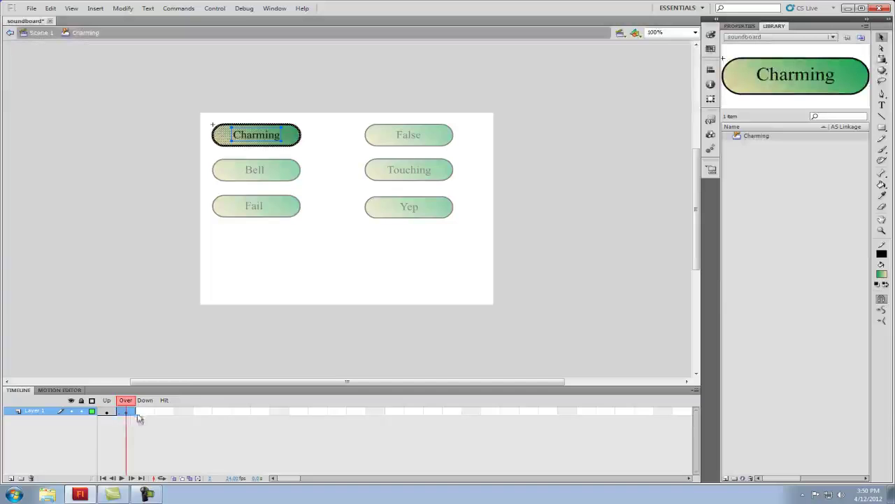
{"action": "left_click", "coordinate": [144, 412]}
{"action": "key", "text": "F6"}
{"action": "key", "text": "F6"}
{"action": "key", "text": "F6"}
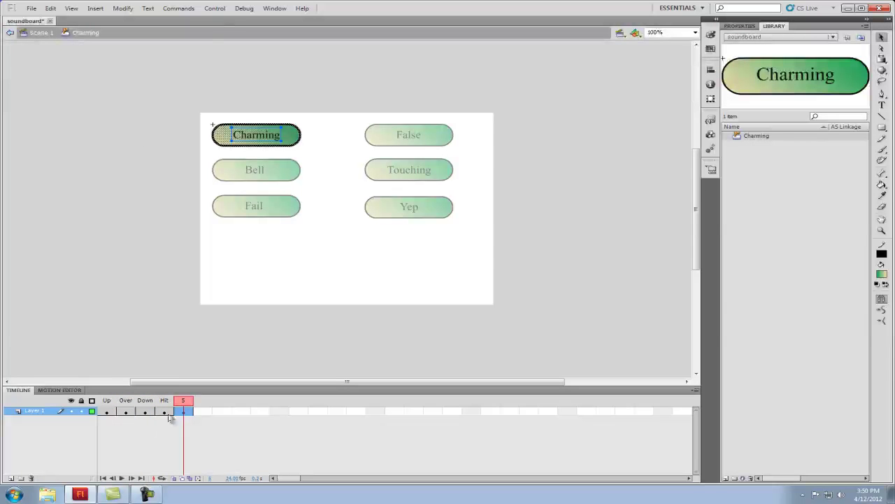
{"action": "left_click", "coordinate": [50, 8]}
{"action": "left_click", "coordinate": [62, 19]}
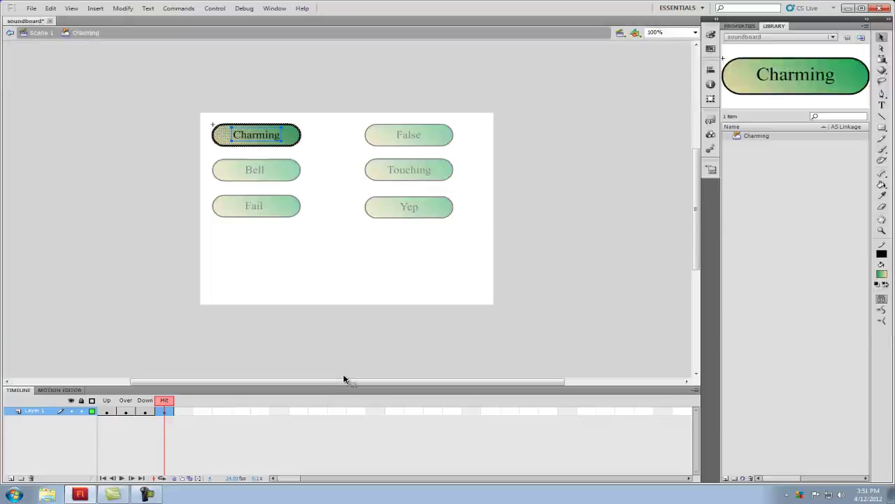
Step: Import the bell, charming, fail, false, touching and yep sound files from the Soundboard folder into the library
{"action": "left_click", "coordinate": [32, 9]}
{"action": "mouse_move", "coordinate": [70, 155]}
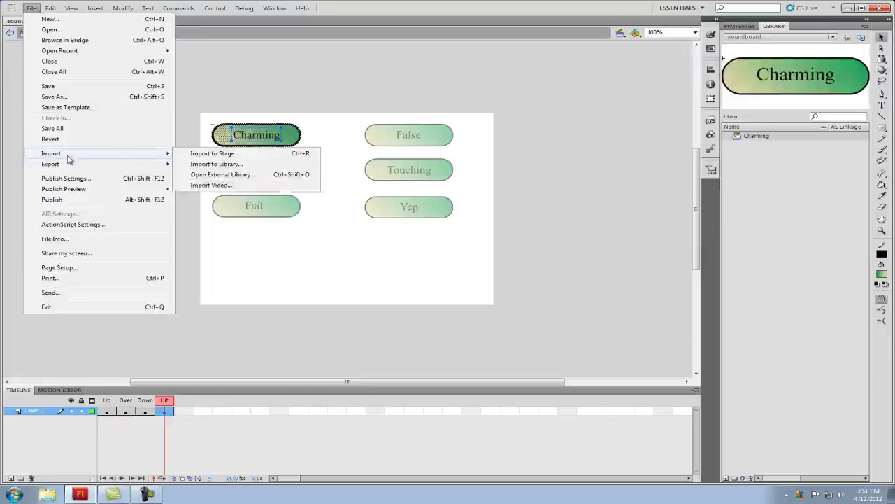
{"action": "left_click", "coordinate": [212, 165]}
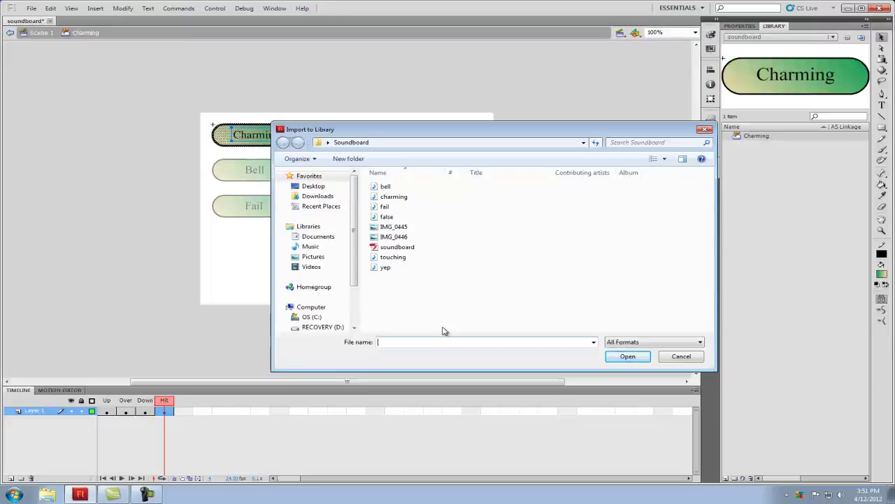
{"action": "left_click", "coordinate": [453, 283]}
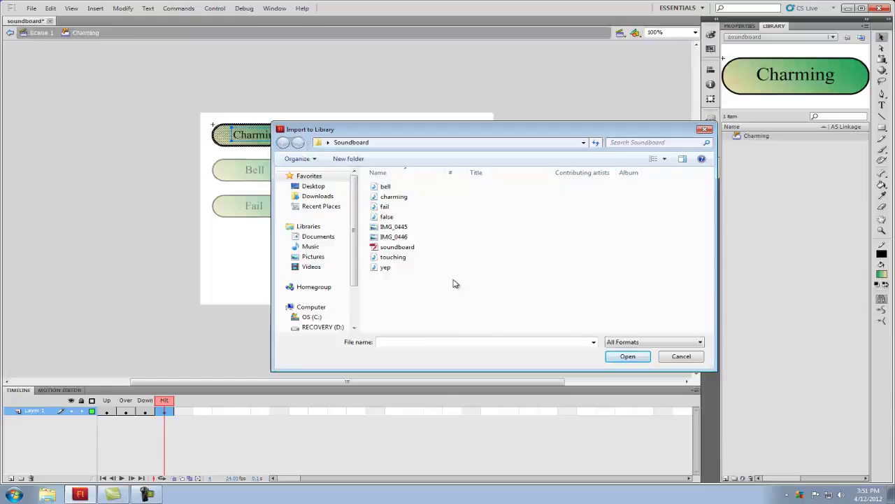
{"action": "key", "text": "ctrl+a"}
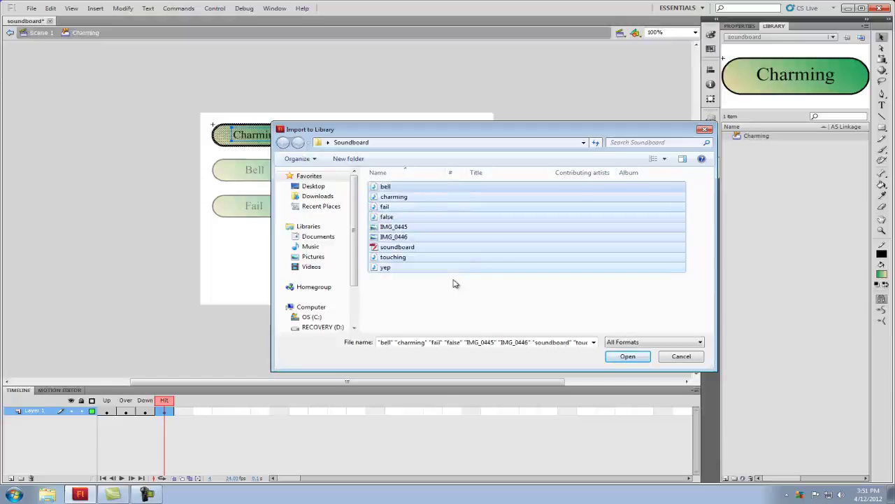
{"action": "left_click", "coordinate": [396, 247], "text": "ctrl"}
{"action": "left_click", "coordinate": [394, 236], "text": "ctrl"}
{"action": "left_click", "coordinate": [394, 227], "text": "ctrl"}
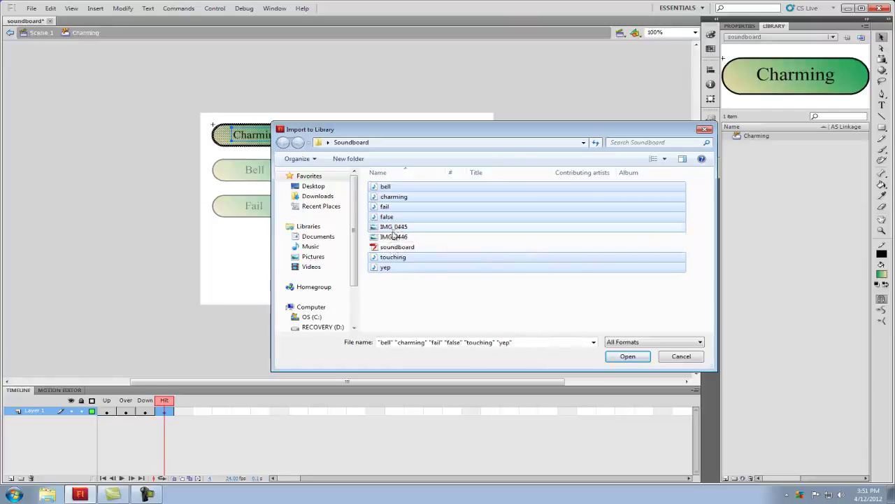
{"action": "left_click", "coordinate": [630, 357]}
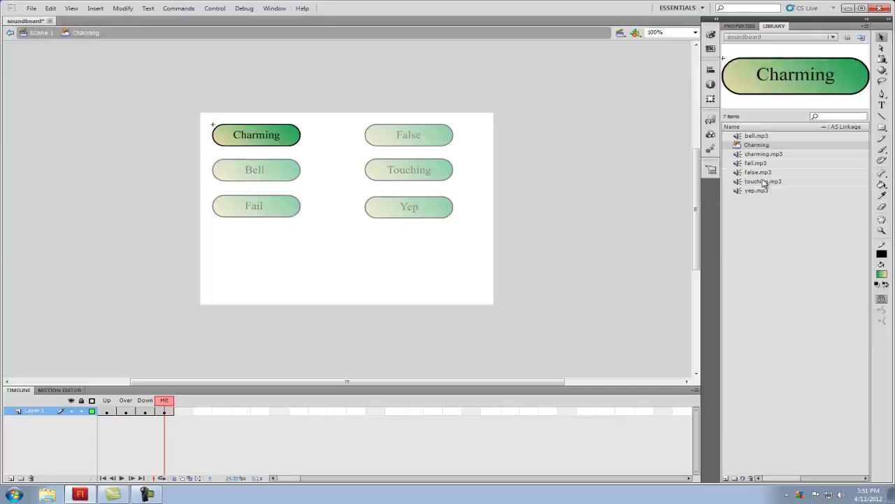
Step: Add the charming.mp3 sound to the Down frame of the Charming button
{"action": "left_click", "coordinate": [145, 411]}
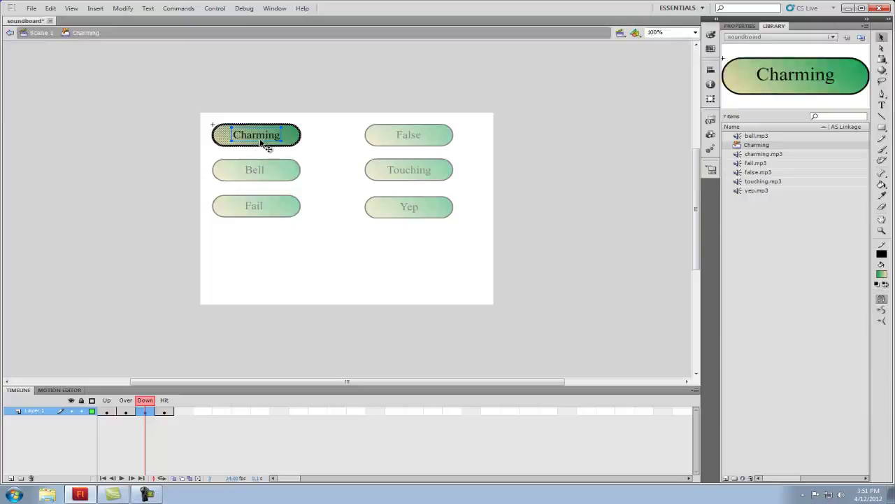
{"action": "left_click", "coordinate": [762, 155]}
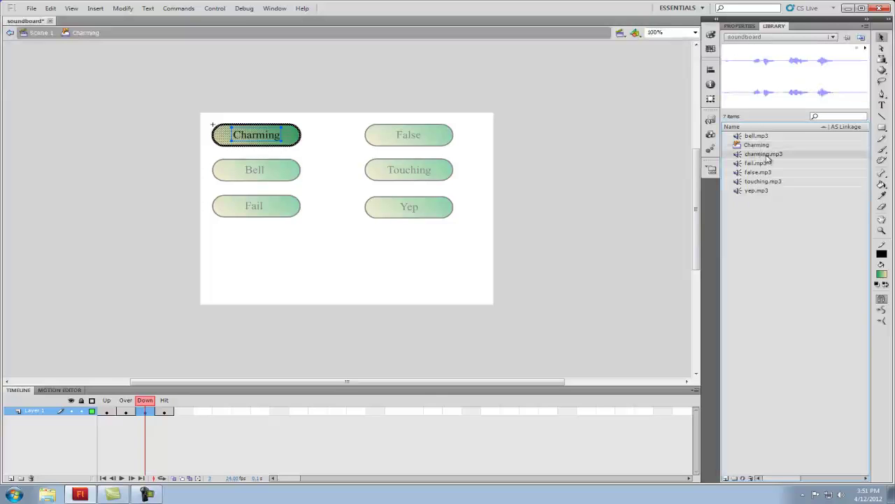
{"action": "left_click_drag", "start_coordinate": [768, 160], "coordinate": [334, 154]}
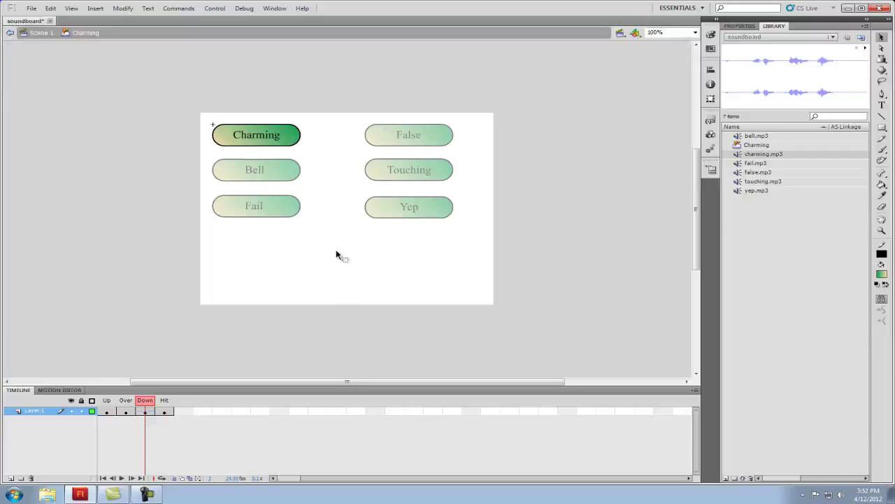
Step: Reverse the direction of the Charming button's gradient fill in its Over frame with the Gradient Transform tool
{"action": "left_click", "coordinate": [128, 411]}
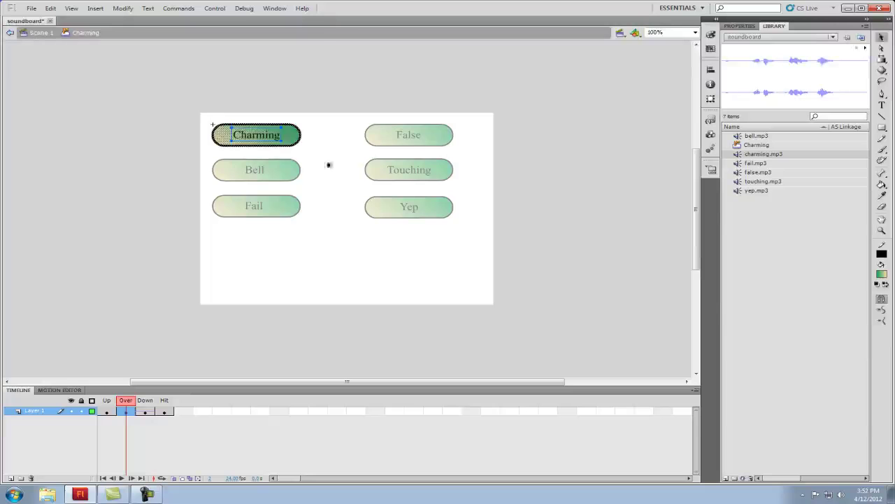
{"action": "left_click", "coordinate": [327, 154]}
{"action": "left_click", "coordinate": [290, 144]}
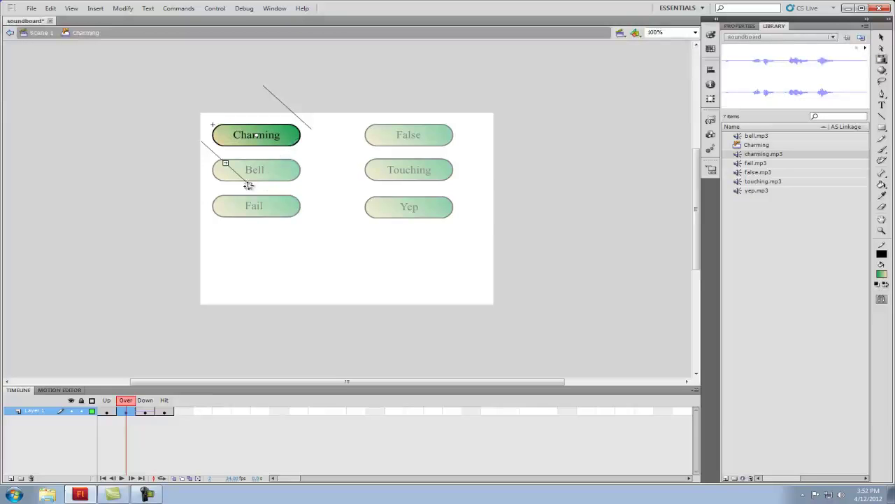
{"action": "left_click_drag", "start_coordinate": [251, 185], "coordinate": [263, 103]}
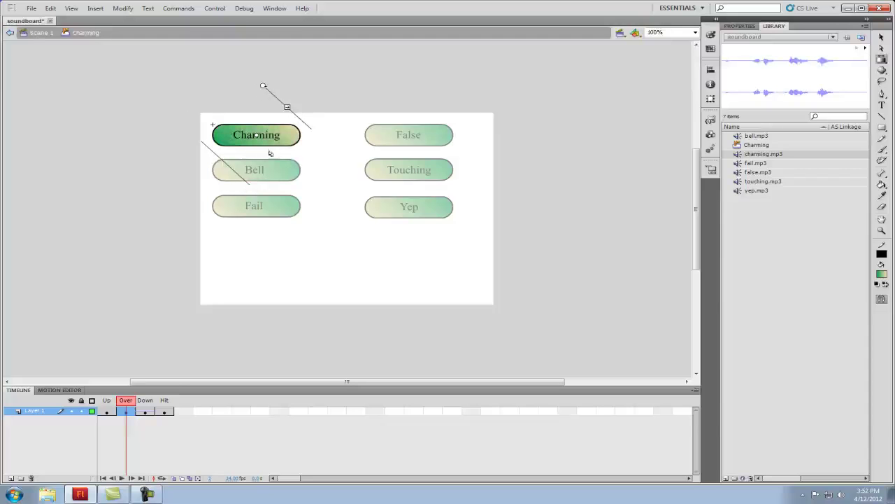
{"action": "left_click", "coordinate": [343, 273]}
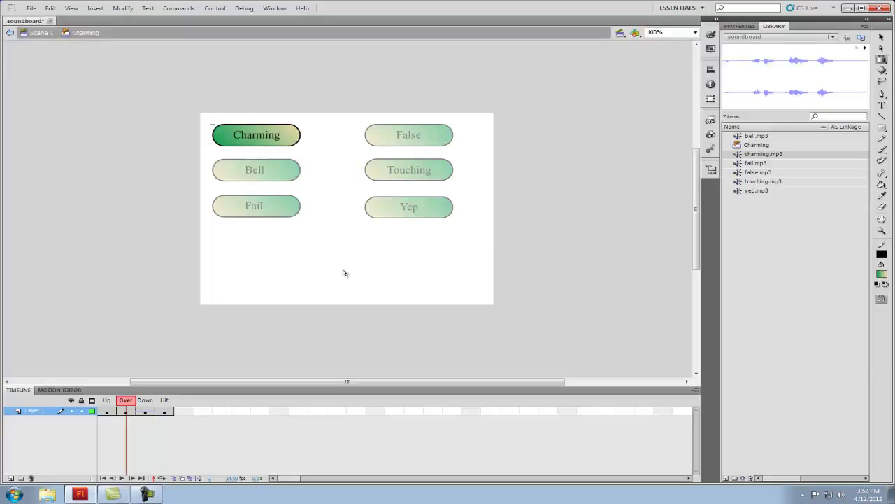
Step: Test the movie, try out the Charming button's rollover and sound, and close the preview
{"action": "key", "text": "ctrl+Return"}
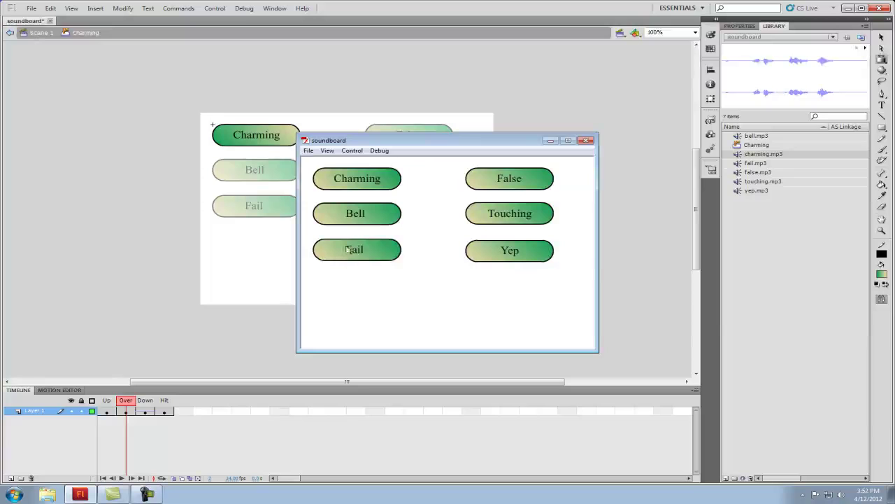
{"action": "left_click", "coordinate": [355, 189]}
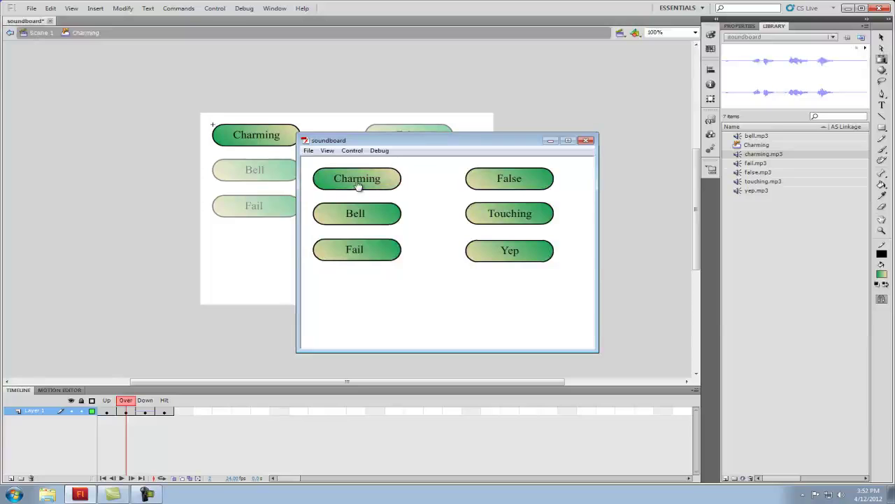
{"action": "left_click", "coordinate": [360, 183]}
{"action": "left_click", "coordinate": [359, 182]}
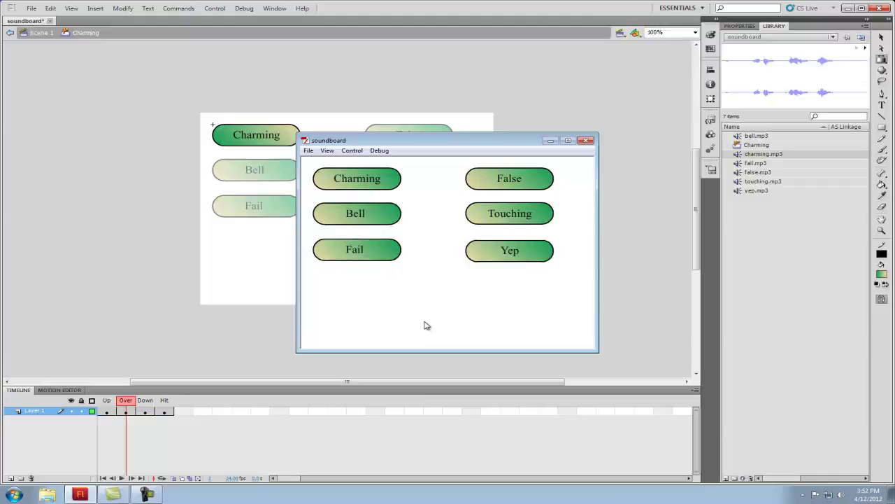
{"action": "left_click", "coordinate": [586, 140]}
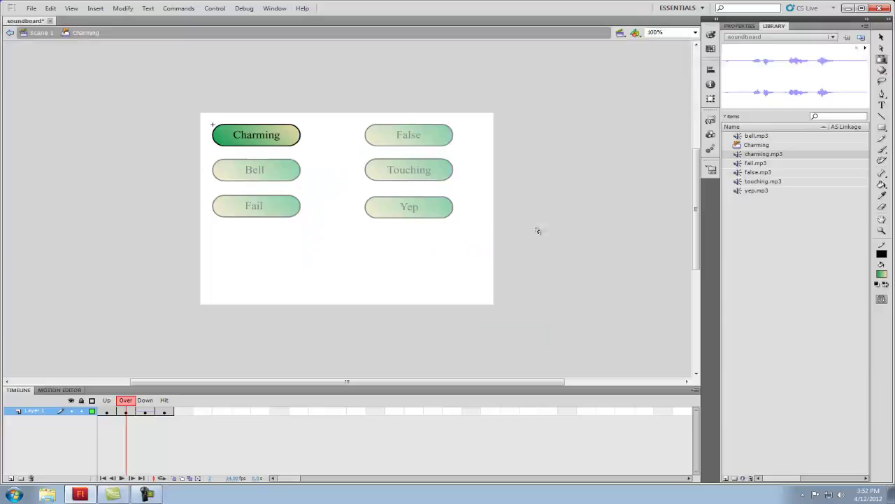
Step: Return to Scene 1 and convert the Bell pill shape with its label into a Button symbol named Bell
{"action": "left_click", "coordinate": [881, 37]}
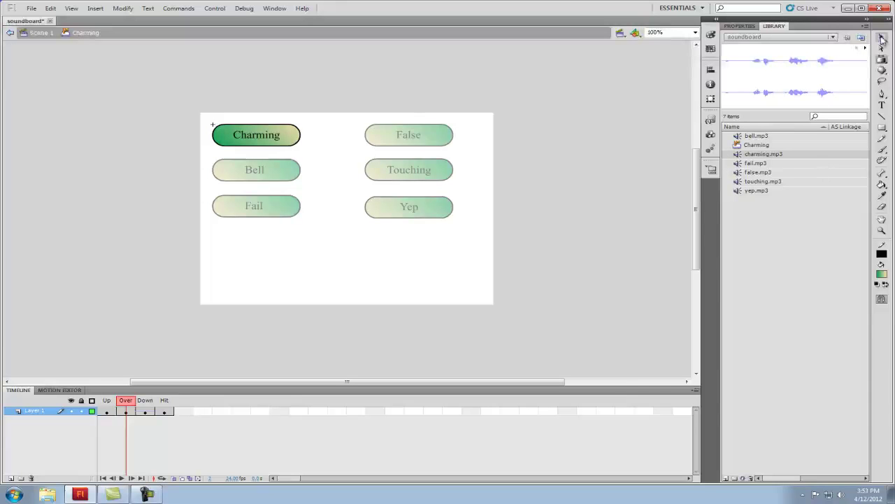
{"action": "double_click", "coordinate": [388, 273]}
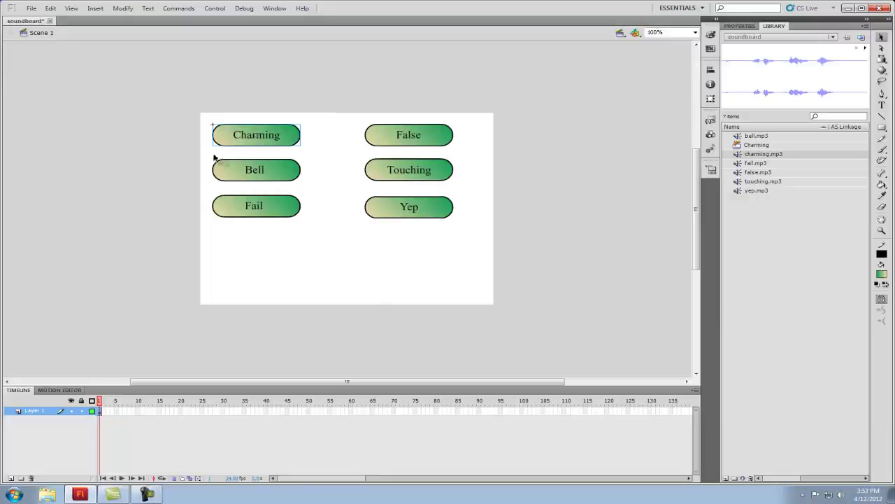
{"action": "mouse_move", "coordinate": [203, 150]}
{"action": "left_mouse_down"}
{"action": "mouse_move", "coordinate": [246, 179]}
{"action": "mouse_move", "coordinate": [308, 189]}
{"action": "left_mouse_up"}
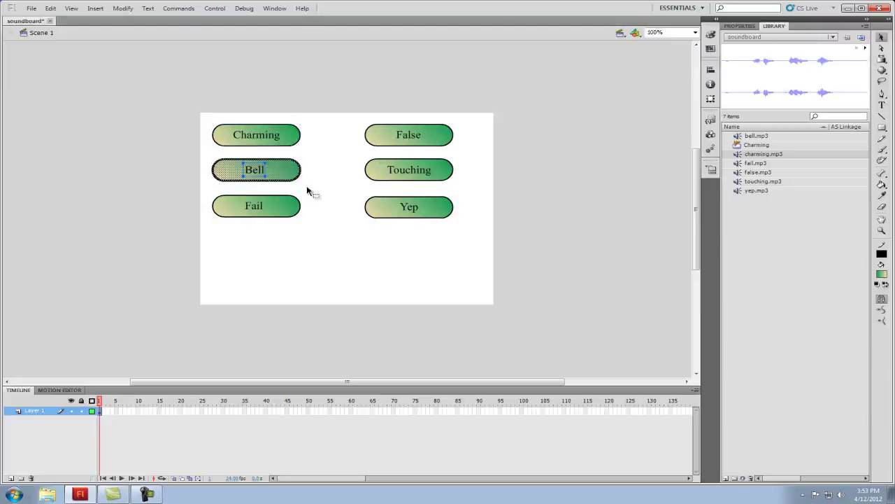
{"action": "key", "text": "F8"}
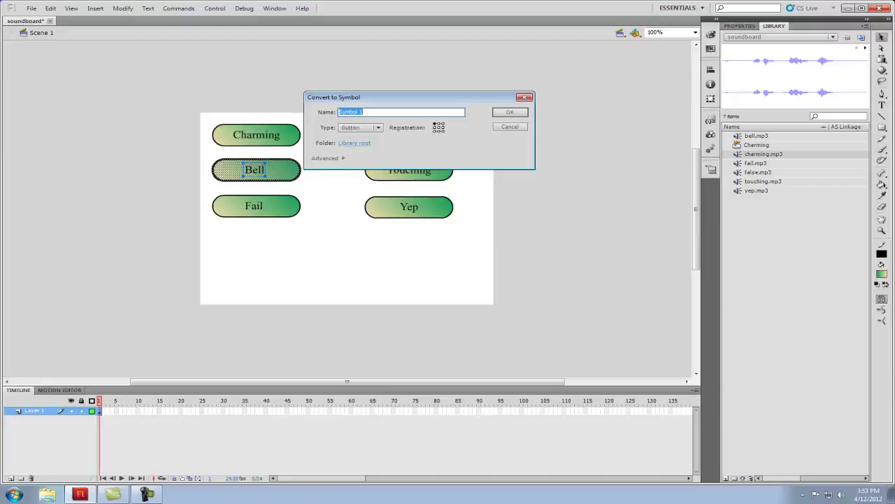
{"action": "type", "text": "Bell"}
{"action": "left_click", "coordinate": [520, 113]}
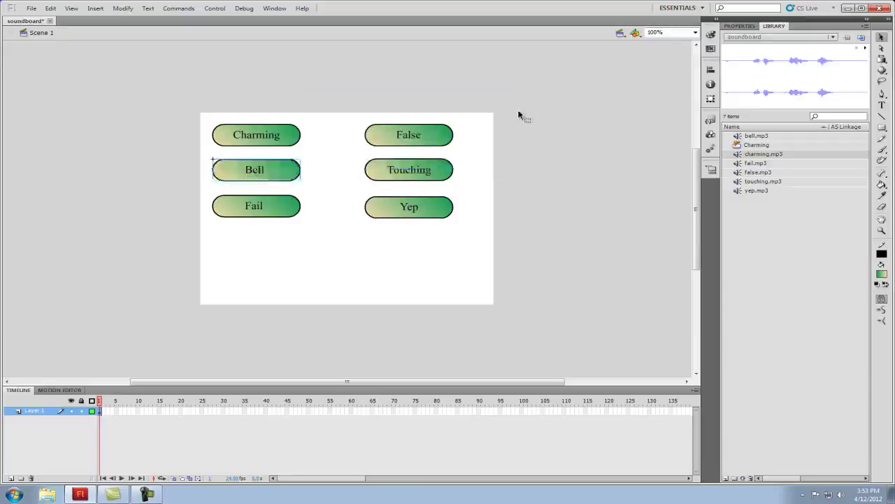
Step: Open the Bell button for editing and add keyframes in its Over, Down and Hit frames
{"action": "double_click", "coordinate": [272, 174]}
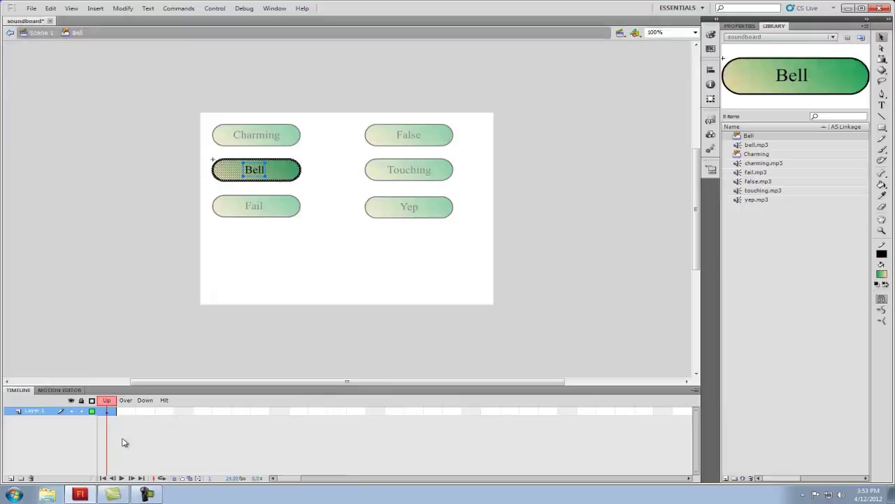
{"action": "key", "text": "F6"}
{"action": "key", "text": "F6"}
{"action": "key", "text": "F6"}
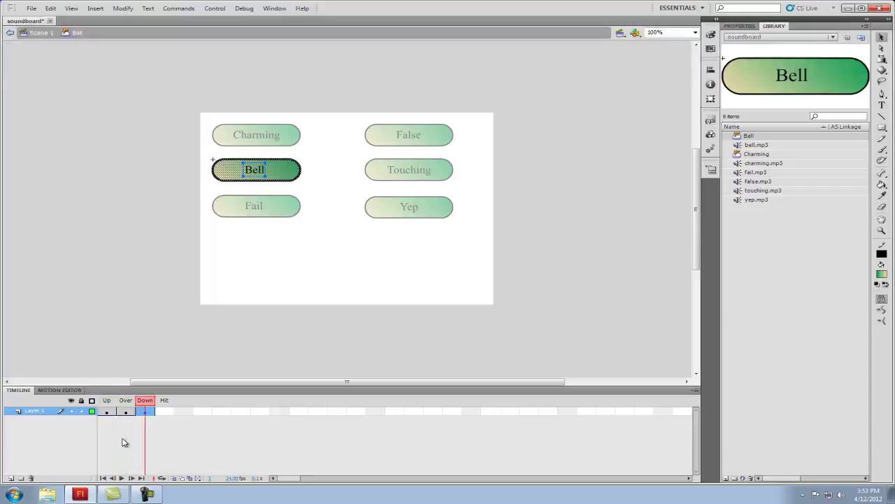
Step: Add the bell.mp3 sound from the library to the Down frame of the Bell button
{"action": "left_click", "coordinate": [152, 413]}
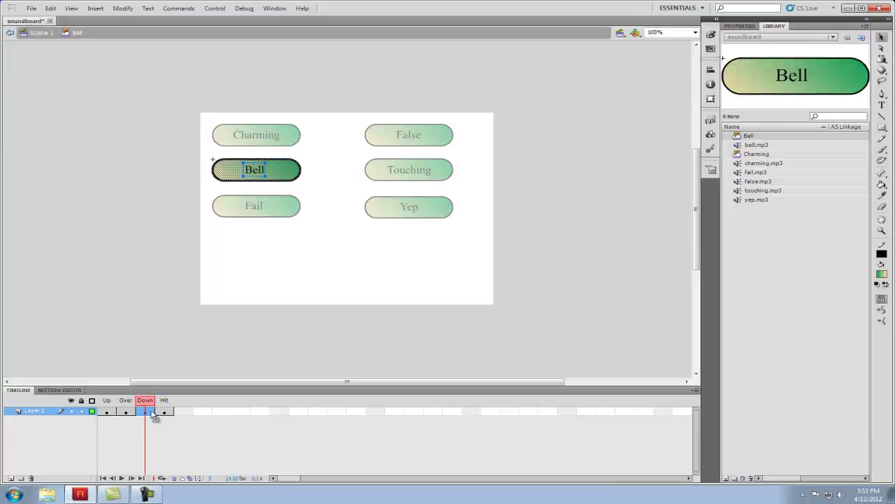
{"action": "left_click", "coordinate": [789, 147]}
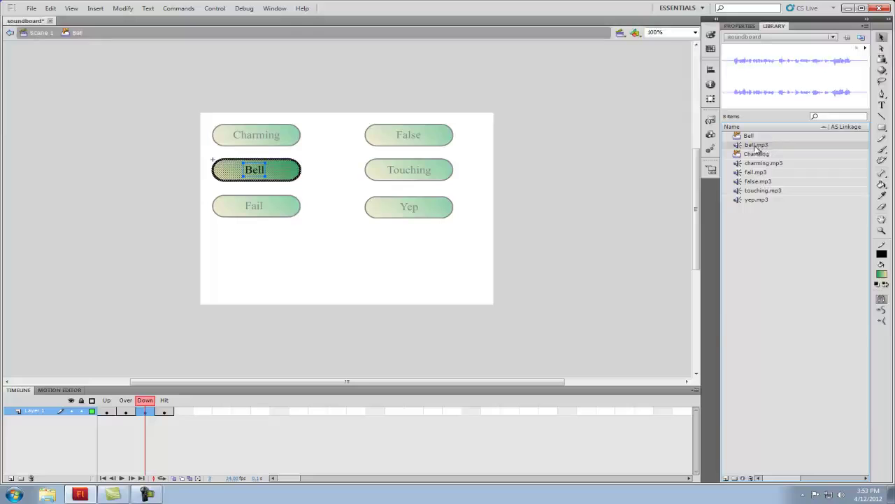
{"action": "left_click", "coordinate": [865, 49]}
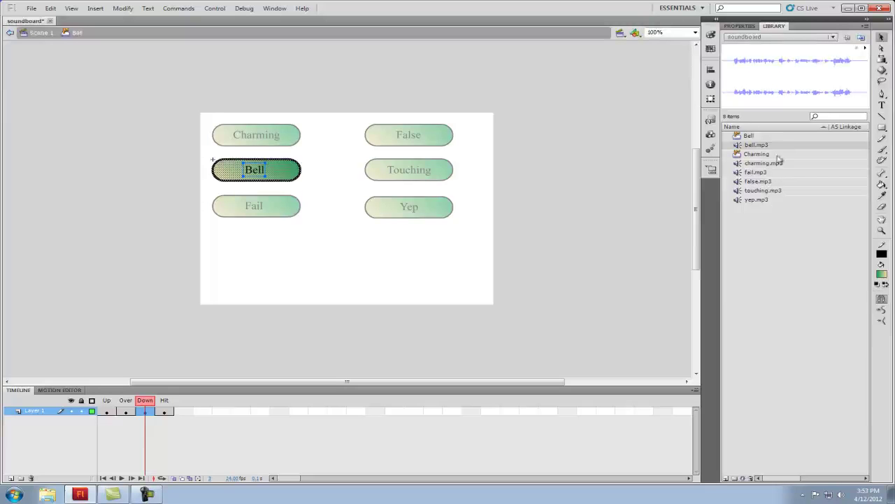
{"action": "left_click", "coordinate": [482, 158]}
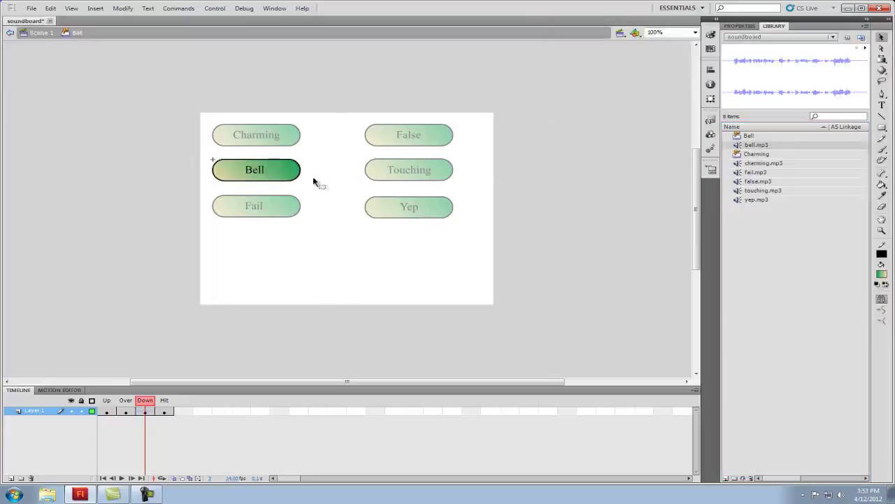
{"action": "left_click_drag", "start_coordinate": [782, 148], "coordinate": [329, 199]}
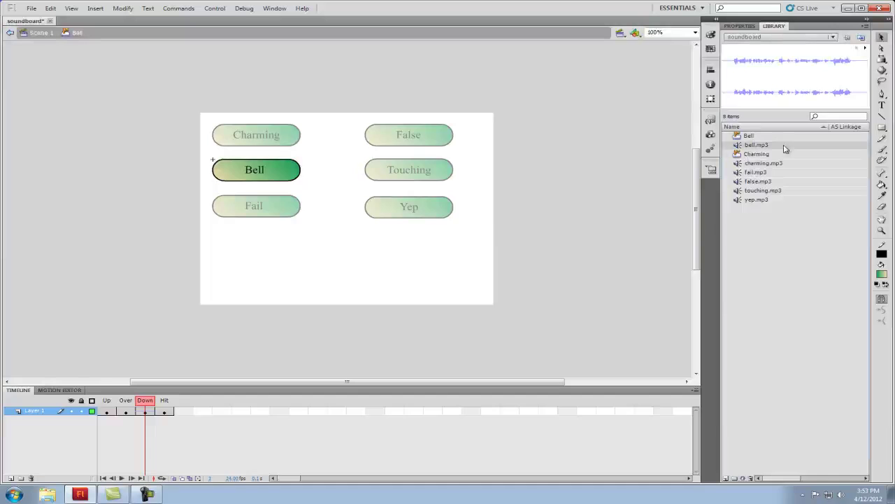
{"action": "left_click_drag", "start_coordinate": [778, 150], "coordinate": [326, 193]}
{"action": "left_click_drag", "start_coordinate": [762, 147], "coordinate": [340, 168]}
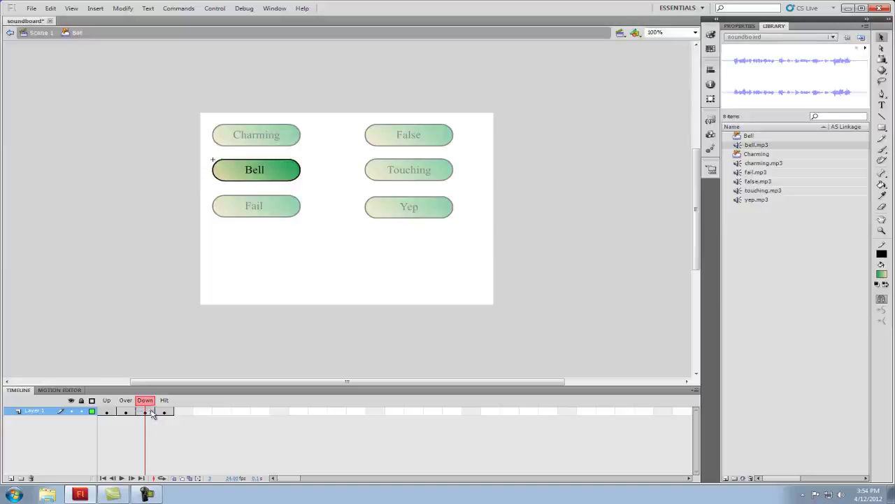
Step: Reverse the direction of the Bell button's gradient fill in its Over frame with the Gradient Transform tool
{"action": "left_click", "coordinate": [125, 412]}
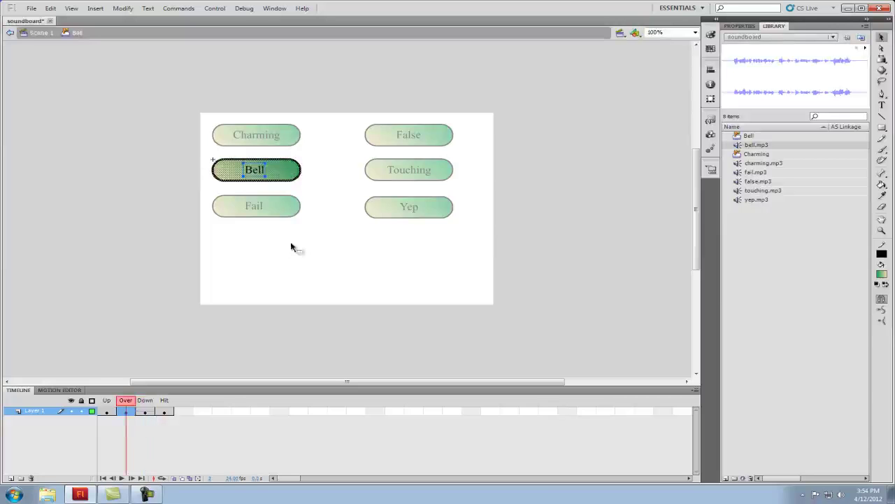
{"action": "left_click", "coordinate": [350, 284]}
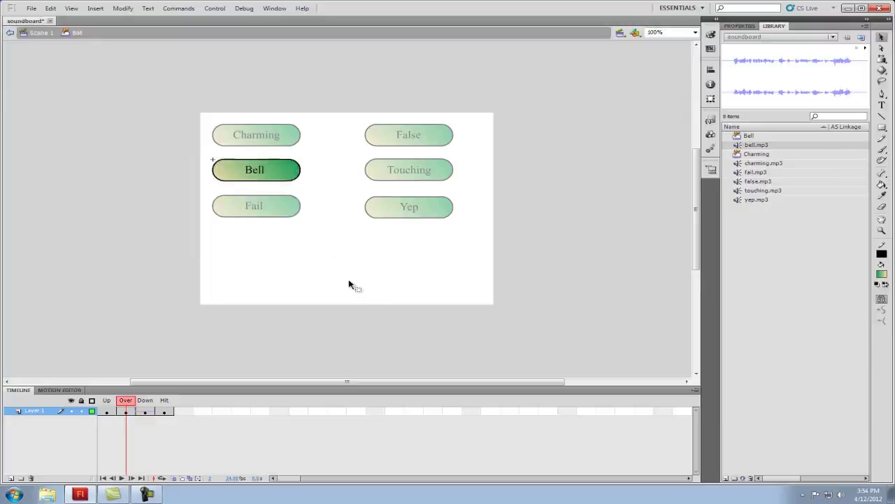
{"action": "left_click", "coordinate": [278, 179]}
{"action": "key", "text": "q"}
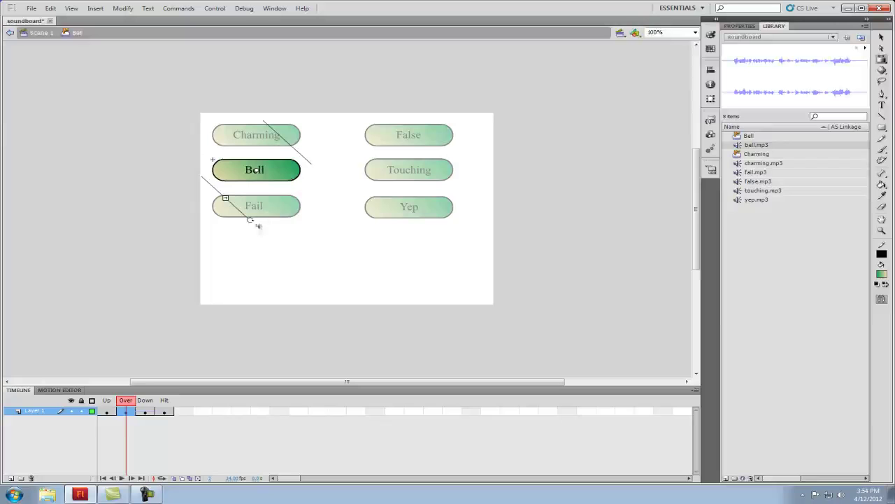
{"action": "left_click_drag", "start_coordinate": [249, 220], "coordinate": [260, 152]}
{"action": "left_click", "coordinate": [353, 281]}
Step: Test the movie to check the Bell button, and close the preview
{"action": "key", "text": "ctrl+Return"}
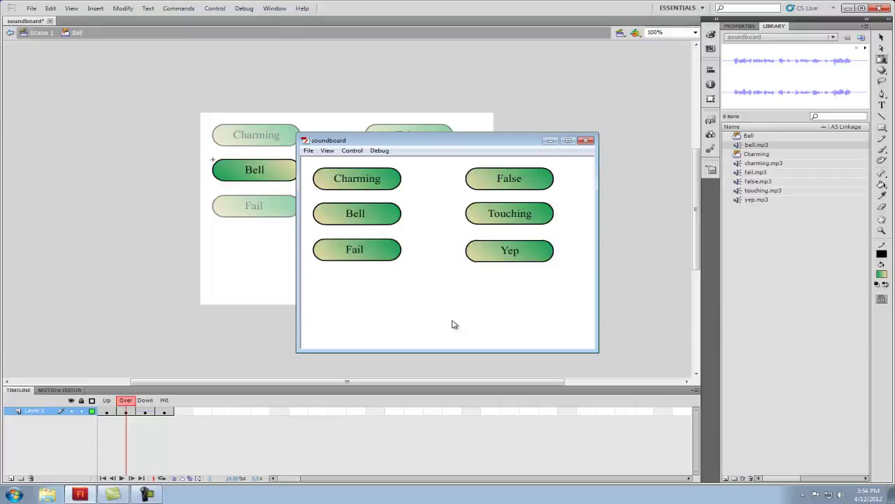
{"action": "left_click", "coordinate": [586, 140]}
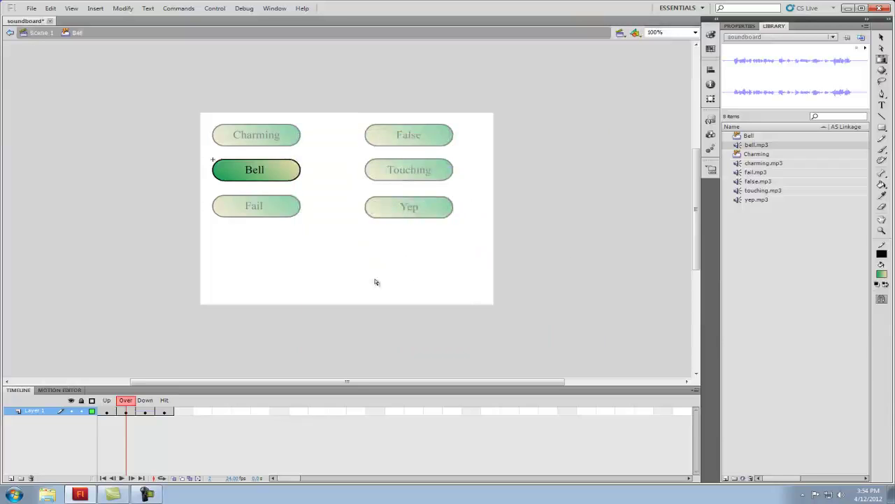
Step: Return to Scene 1 and convert the Fail pill shape with its label into a Button symbol named Fail
{"action": "left_click", "coordinate": [882, 37]}
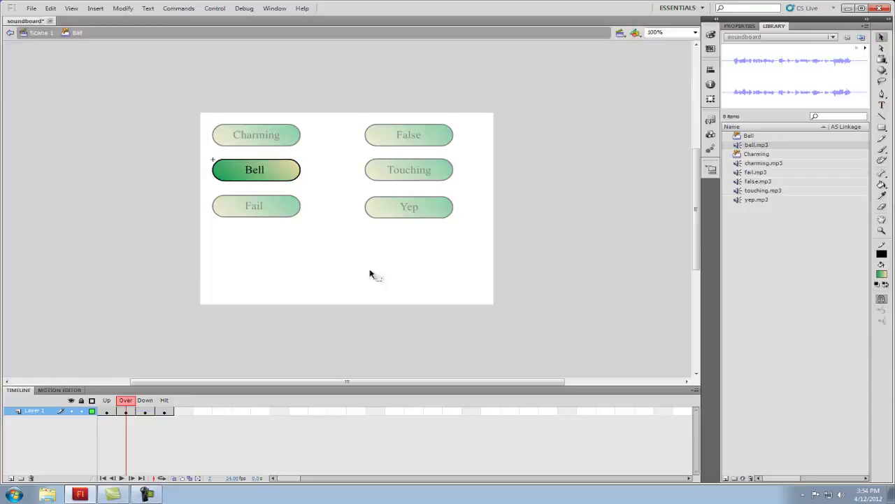
{"action": "double_click", "coordinate": [343, 273]}
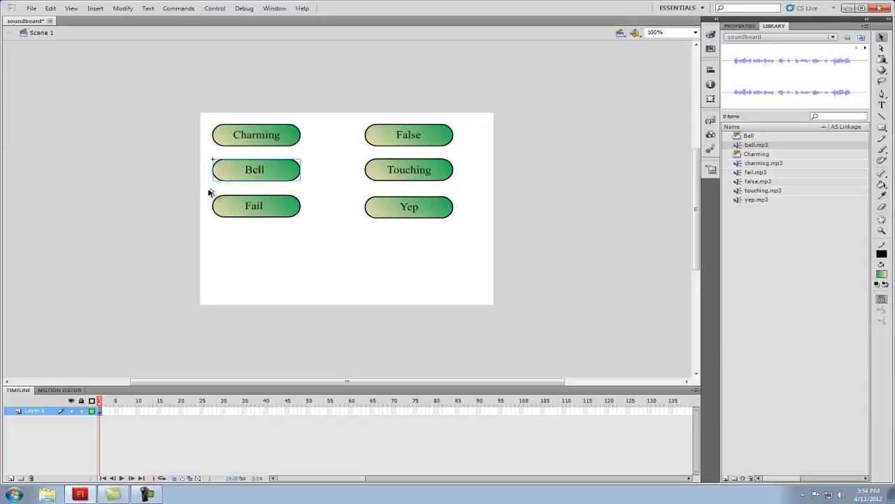
{"action": "left_click_drag", "start_coordinate": [205, 188], "coordinate": [309, 232]}
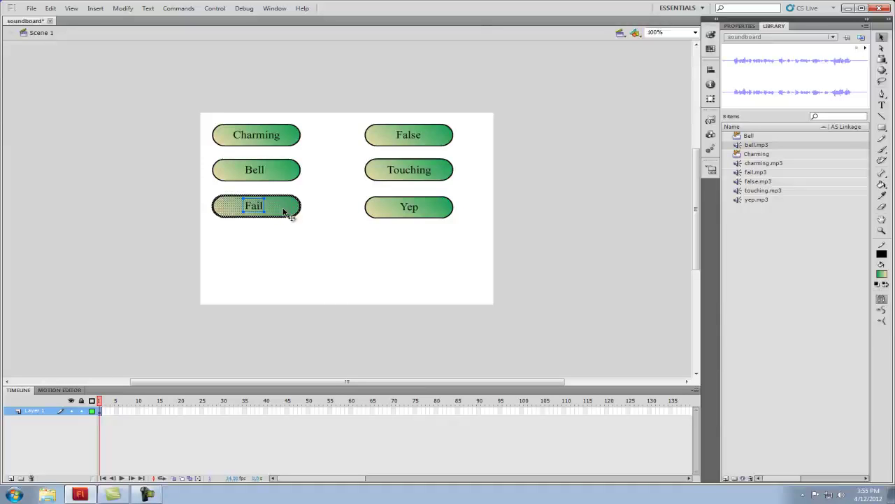
{"action": "right_click", "coordinate": [284, 212]}
{"action": "left_click", "coordinate": [361, 412]}
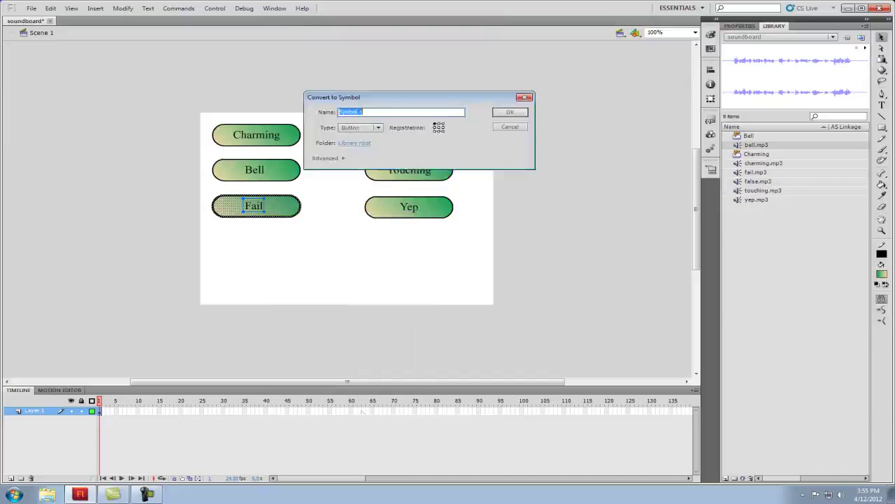
{"action": "type", "text": "Fail"}
{"action": "left_click", "coordinate": [523, 117]}
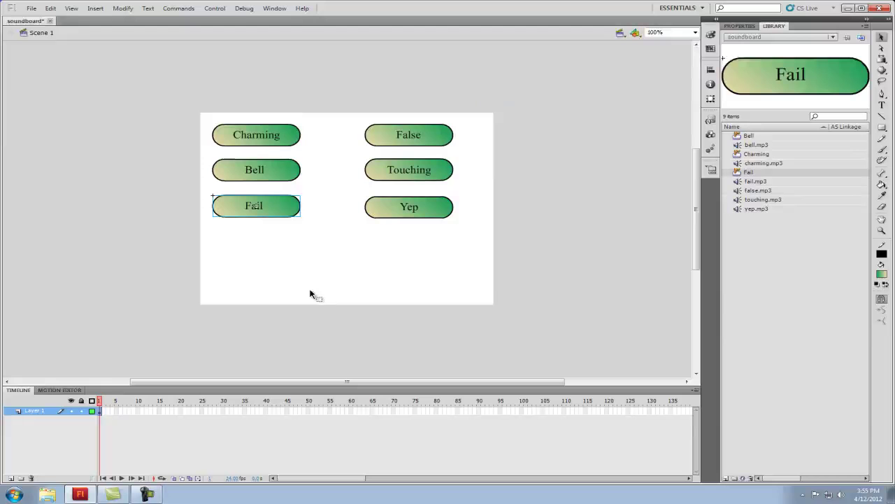
Step: Open the Fail button for editing and add keyframes in its Over, Down and Hit frames
{"action": "double_click", "coordinate": [278, 206]}
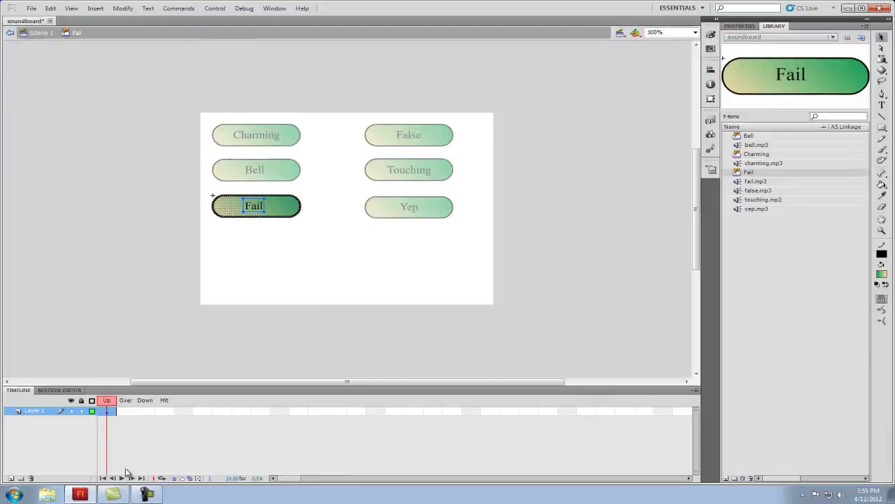
{"action": "key", "text": "F6"}
{"action": "key", "text": "F6"}
{"action": "key", "text": "F6"}
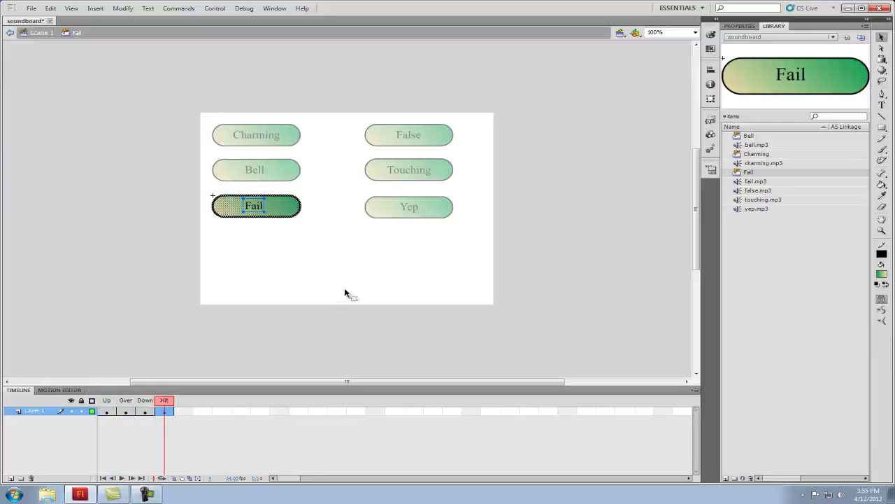
Step: Add the fail.mp3 sound from the library to the Down frame of the Fail button
{"action": "left_click", "coordinate": [144, 411]}
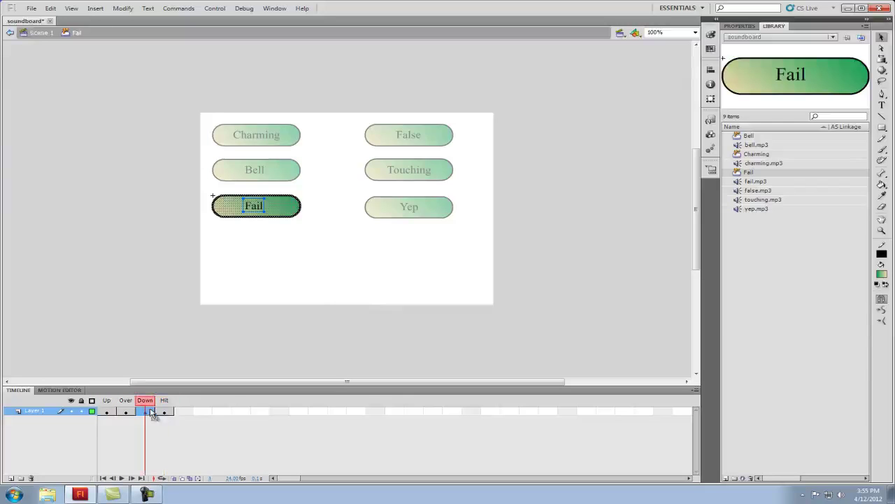
{"action": "left_click", "coordinate": [756, 182]}
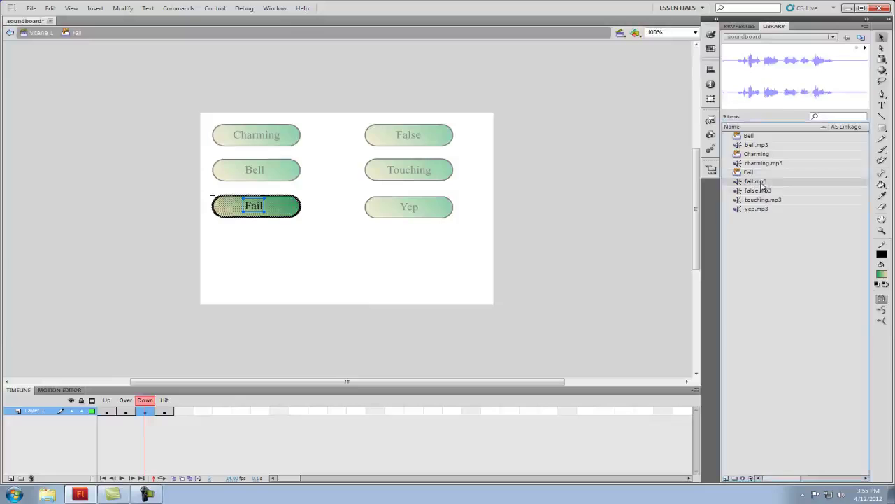
{"action": "left_click_drag", "start_coordinate": [762, 186], "coordinate": [334, 246]}
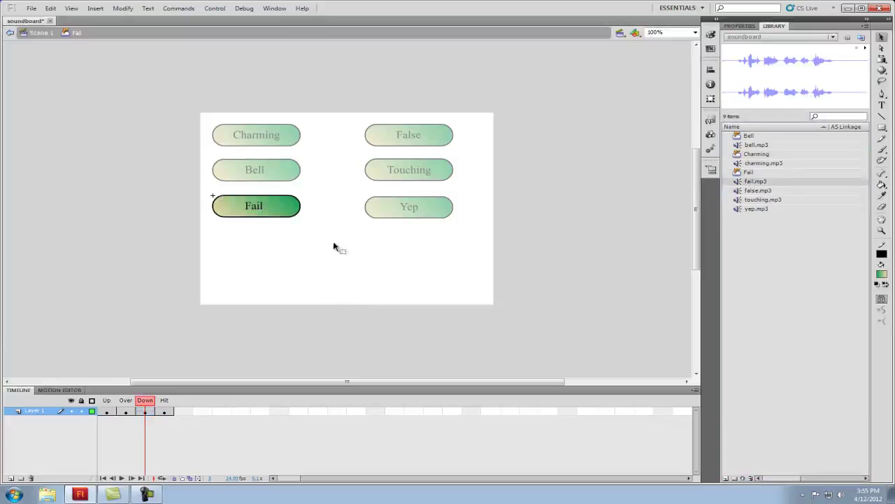
Step: Reverse the direction of the Fail button's gradient fill in its Over frame with the Gradient Transform tool
{"action": "key", "text": "Escape"}
{"action": "left_click", "coordinate": [280, 211]}
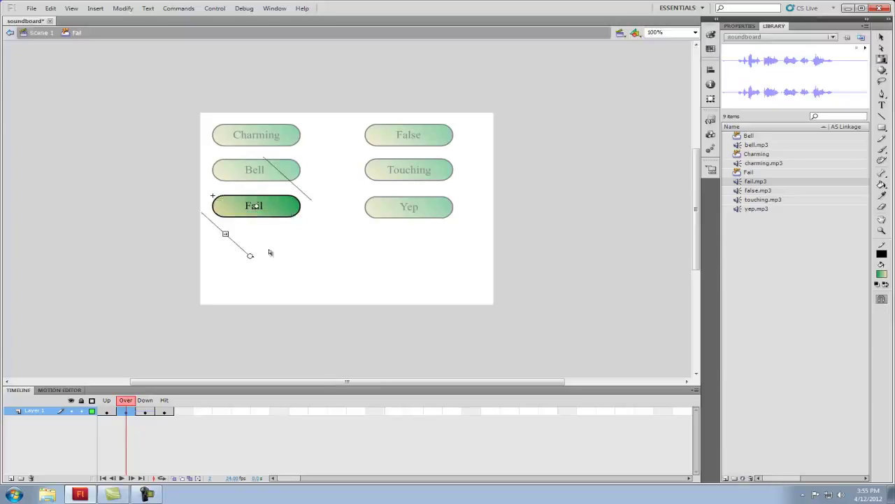
{"action": "left_click_drag", "start_coordinate": [249, 255], "coordinate": [258, 179]}
{"action": "left_click", "coordinate": [342, 268]}
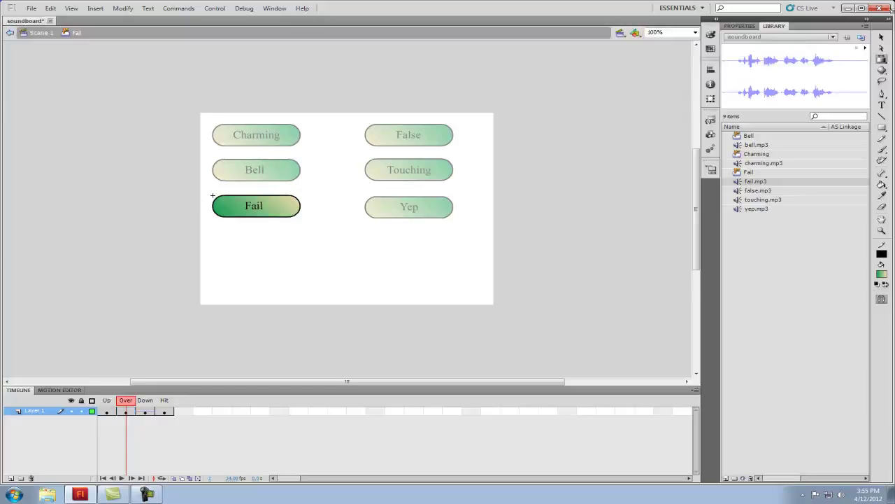
Step: Return to Scene 1 and convert the False pill shape with its label into a Button symbol named False
{"action": "left_click", "coordinate": [881, 36]}
{"action": "double_click", "coordinate": [359, 260]}
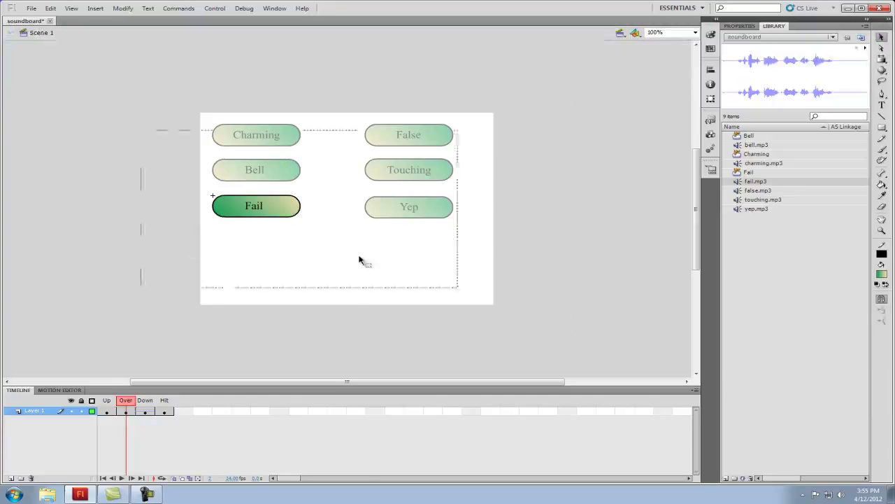
{"action": "left_click_drag", "start_coordinate": [355, 115], "coordinate": [466, 158]}
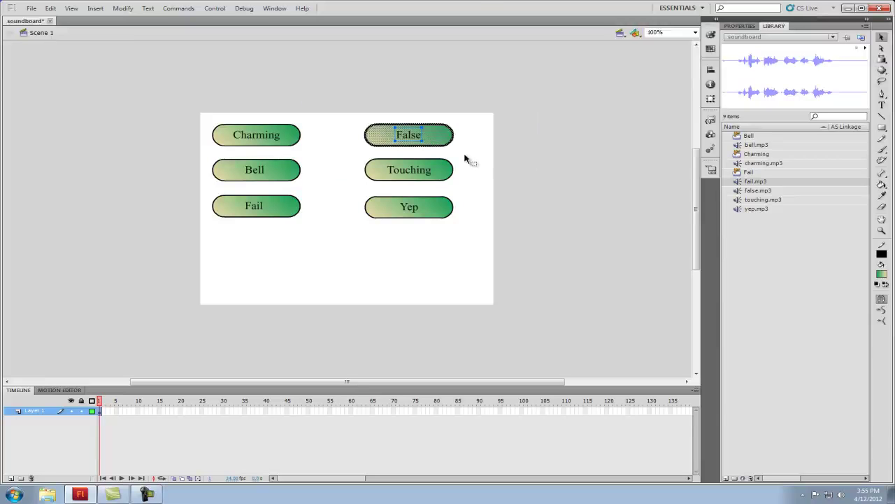
{"action": "key", "text": "F8"}
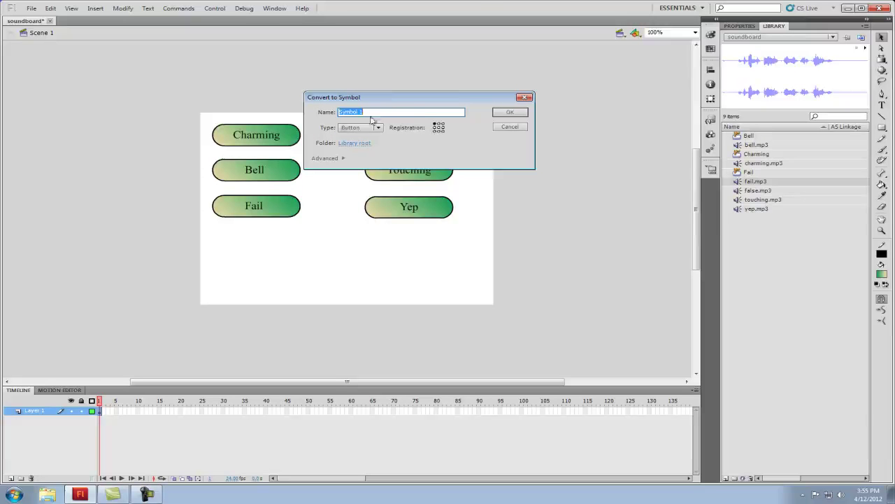
{"action": "left_click_drag", "start_coordinate": [389, 101], "coordinate": [385, 232]}
{"action": "type", "text": "False"}
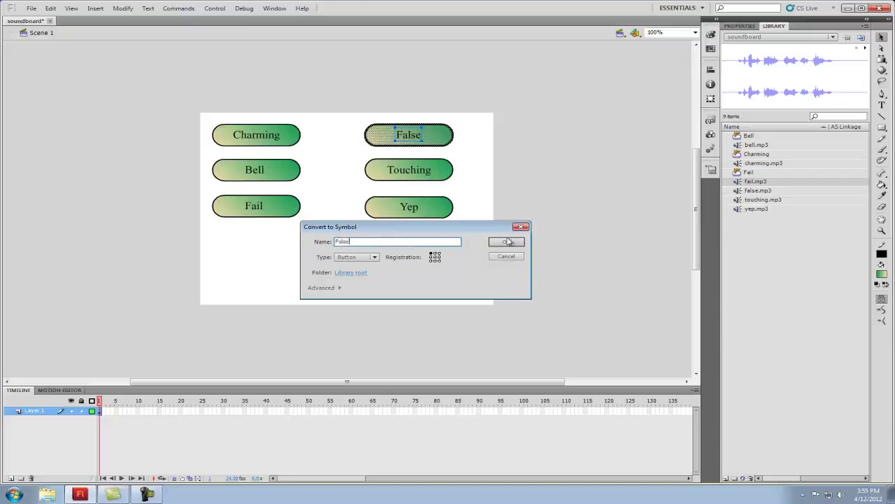
{"action": "left_click", "coordinate": [508, 243]}
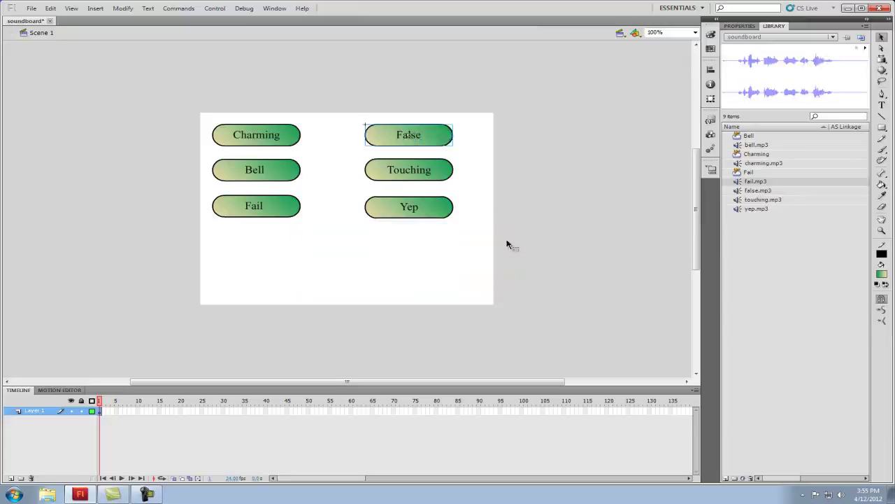
Step: Open the False button for editing and add keyframes in its Over, Down and Hit frames
{"action": "double_click", "coordinate": [442, 143]}
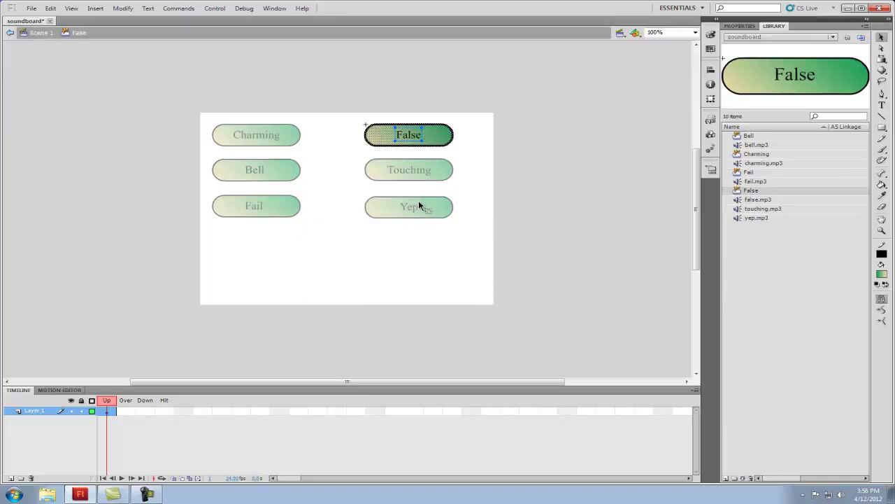
{"action": "key", "text": "F6"}
{"action": "key", "text": "F6"}
{"action": "key", "text": "F6"}
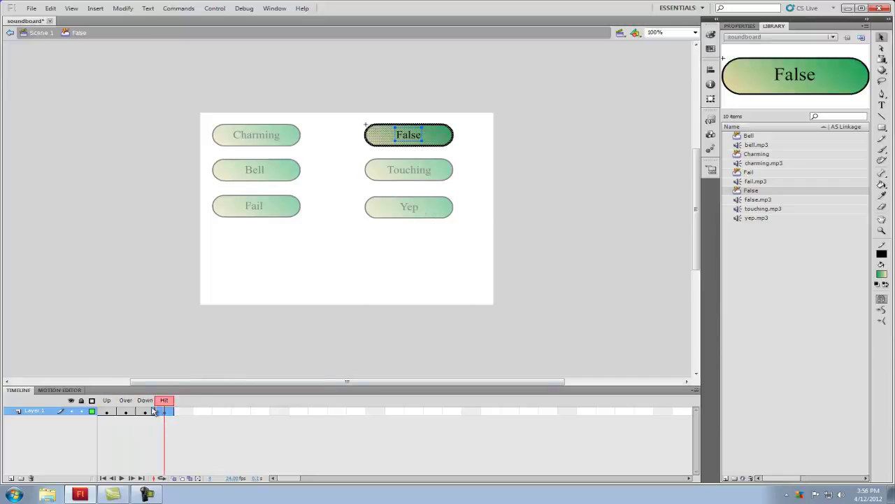
Step: Add the false.mp3 sound from the library to the Down frame of the False button
{"action": "left_click", "coordinate": [149, 411]}
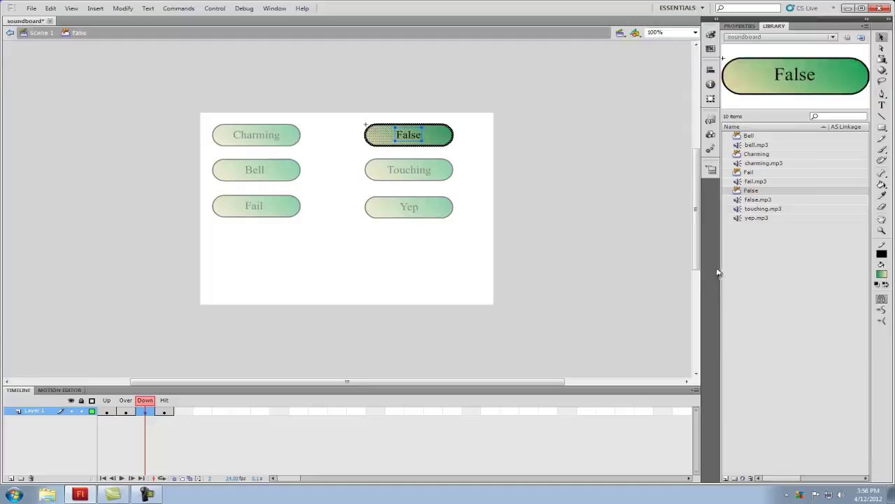
{"action": "left_click", "coordinate": [797, 200]}
{"action": "left_click_drag", "start_coordinate": [785, 198], "coordinate": [283, 231]}
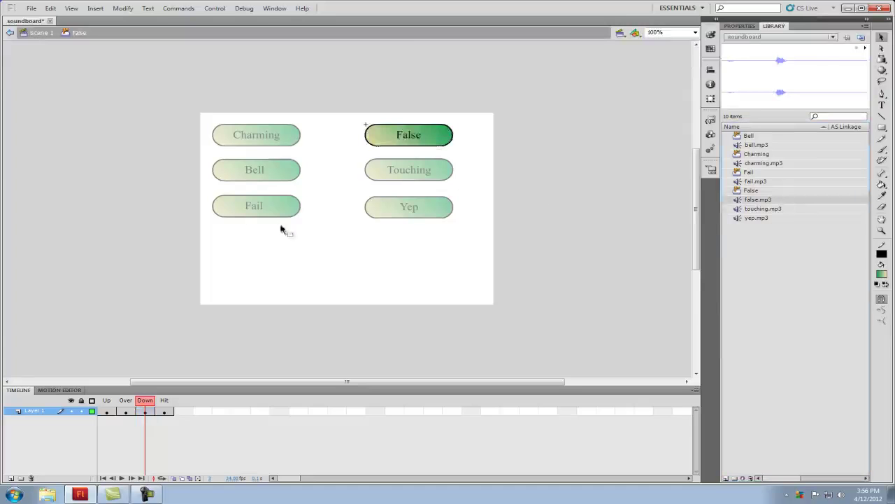
Step: Reverse the direction of the False button's gradient fill in its Over frame with the Gradient Transform tool
{"action": "left_click", "coordinate": [126, 411]}
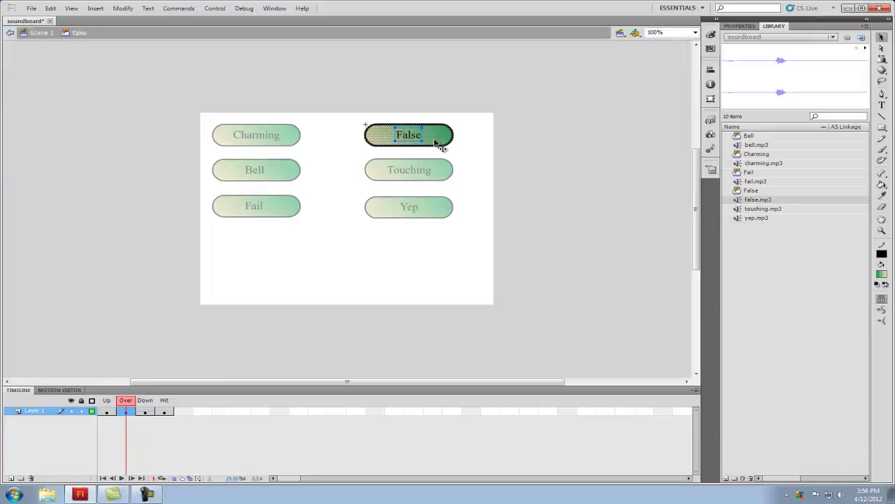
{"action": "key", "text": "Escape"}
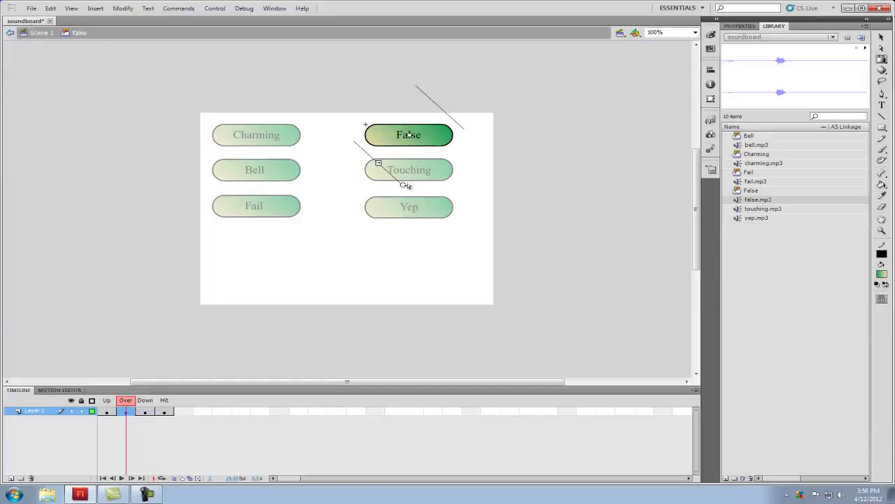
{"action": "left_click_drag", "start_coordinate": [404, 185], "coordinate": [412, 112]}
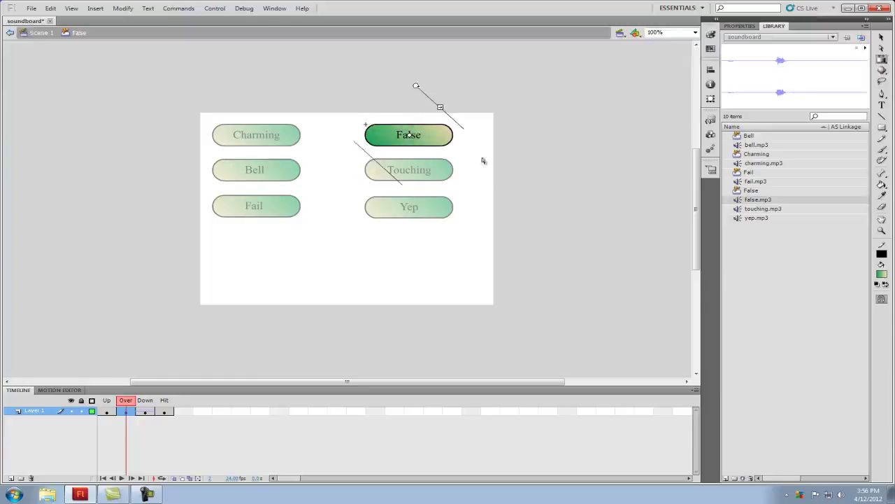
{"action": "left_click", "coordinate": [882, 37]}
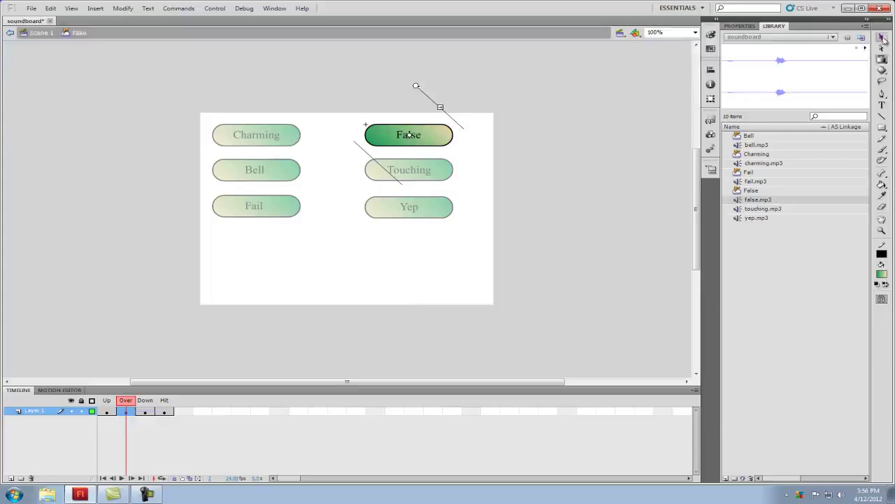
Step: Return to Scene 1 and convert the Touching pill shape with its label into a Button symbol named Touching
{"action": "double_click", "coordinate": [404, 278]}
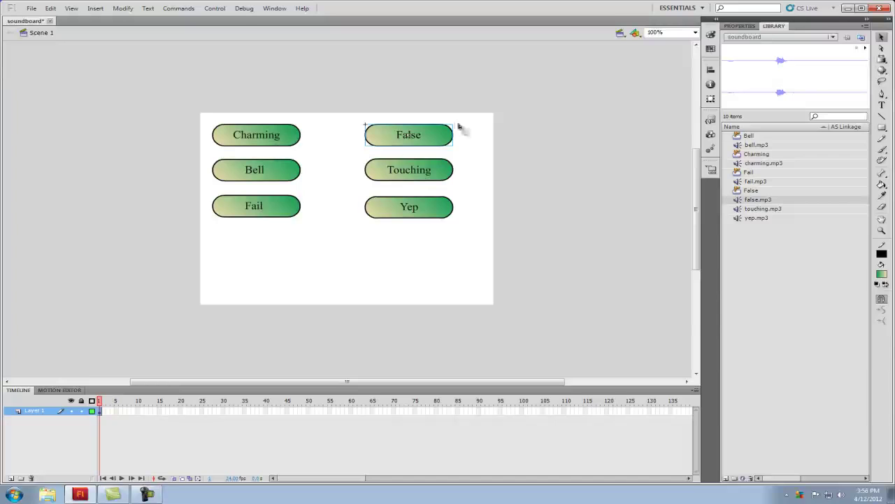
{"action": "left_click_drag", "start_coordinate": [346, 149], "coordinate": [472, 196]}
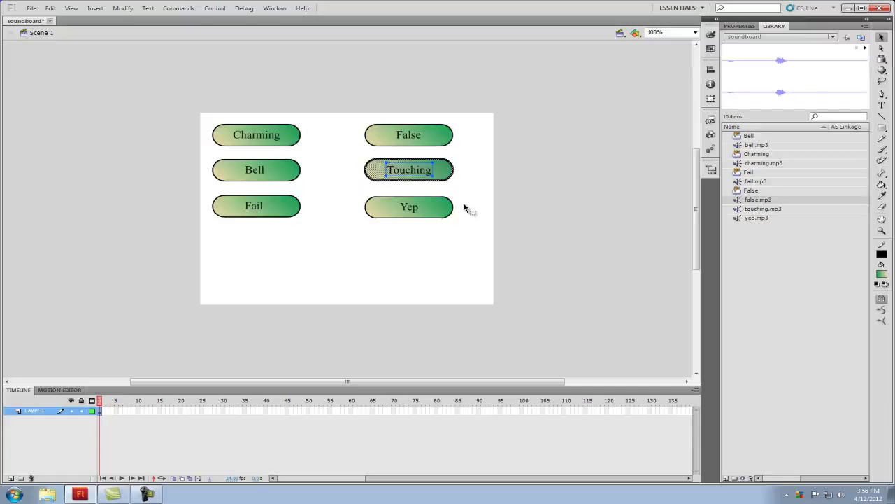
{"action": "key", "text": "F8"}
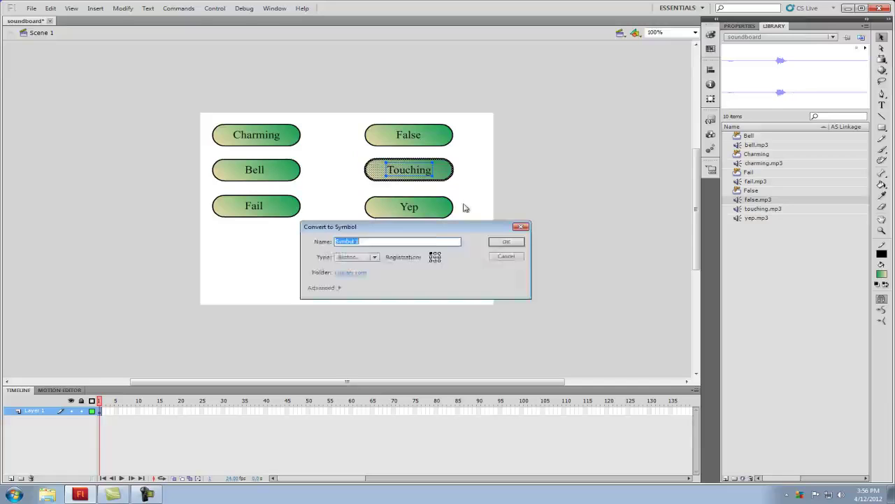
{"action": "type", "text": "Touching"}
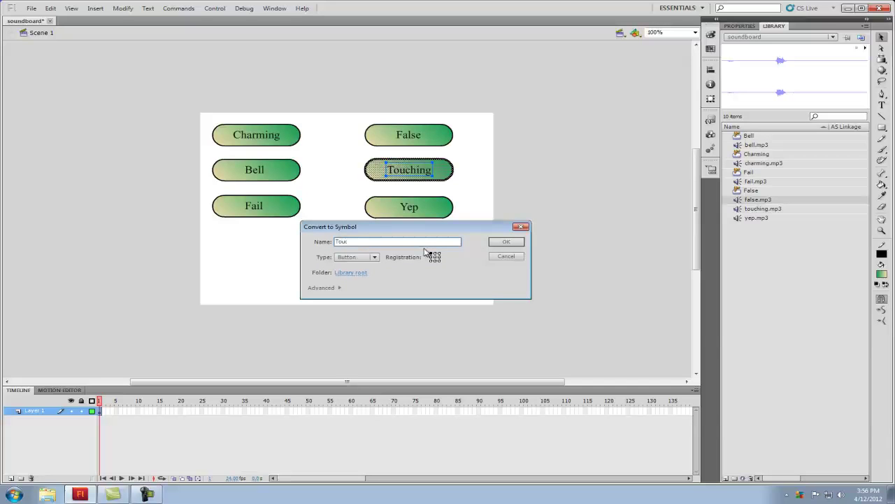
{"action": "left_click", "coordinate": [508, 242]}
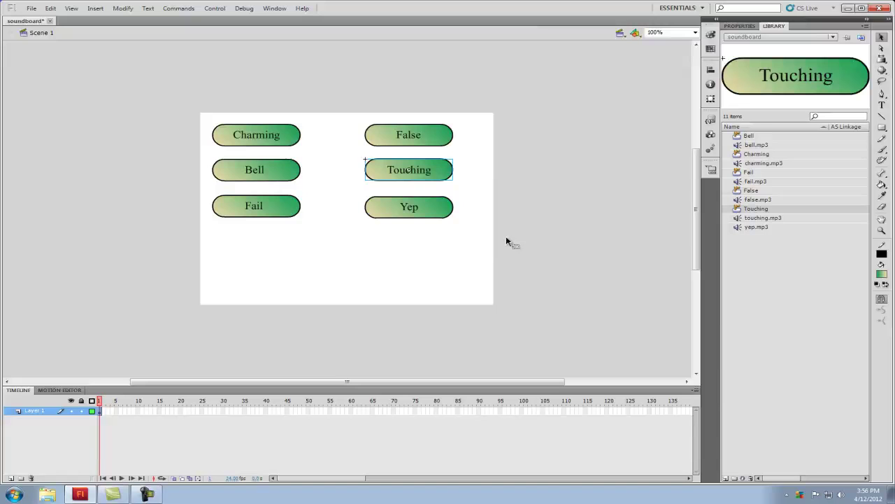
Step: Open the Touching button for editing and add keyframes in its Over, Down and Hit frames
{"action": "double_click", "coordinate": [444, 176]}
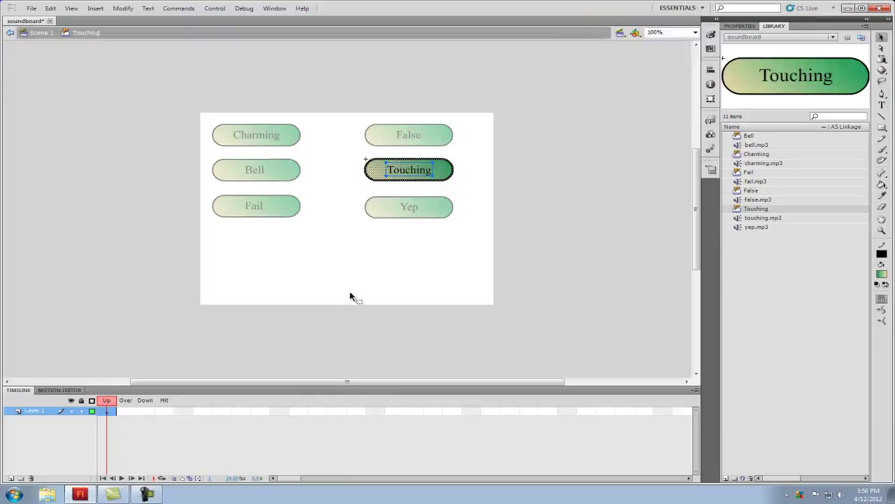
{"action": "key", "text": "F6"}
{"action": "key", "text": "F6"}
{"action": "key", "text": "F6"}
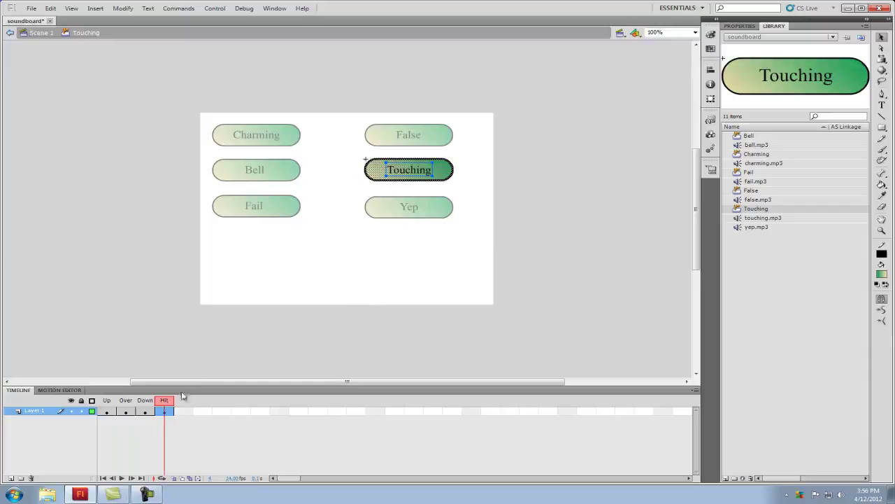
Step: Add the touching.mp3 sound from the library to the Down frame of the Touching button
{"action": "left_click", "coordinate": [145, 411]}
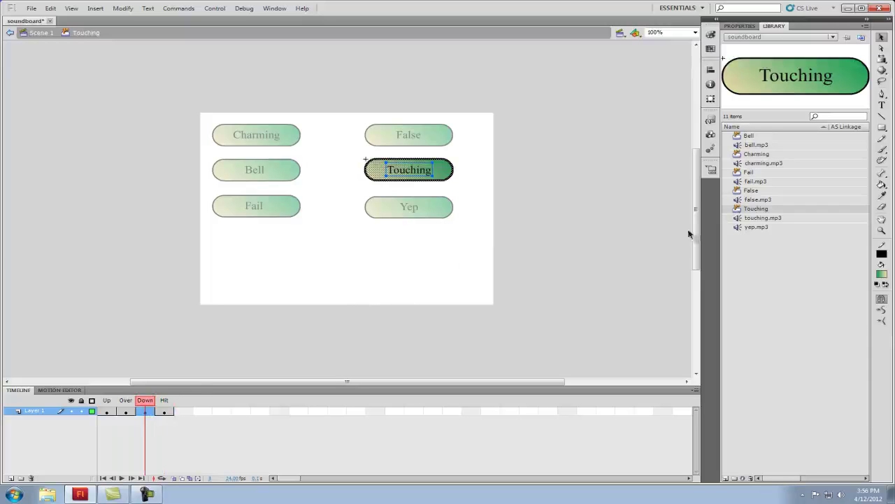
{"action": "left_click", "coordinate": [761, 218]}
{"action": "left_click_drag", "start_coordinate": [761, 220], "coordinate": [343, 252]}
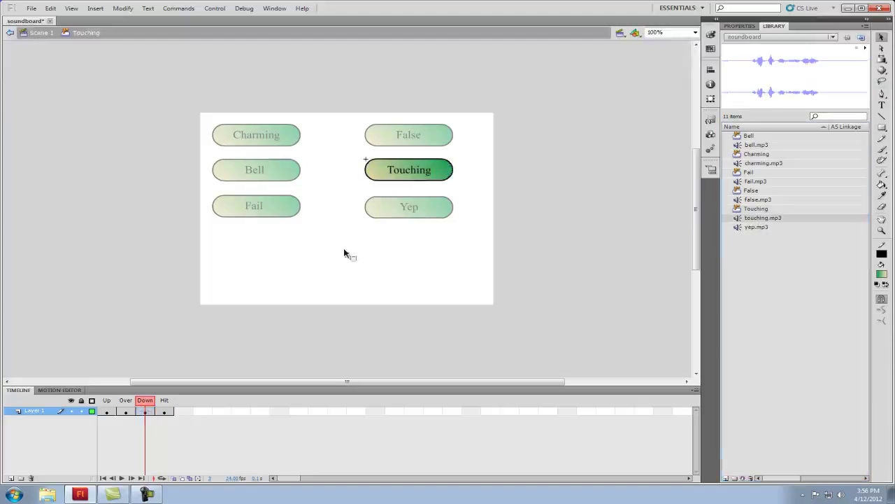
Step: Reverse the direction of the Touching button's gradient fill in its Over frame with the Gradient Transform tool
{"action": "left_click", "coordinate": [126, 412]}
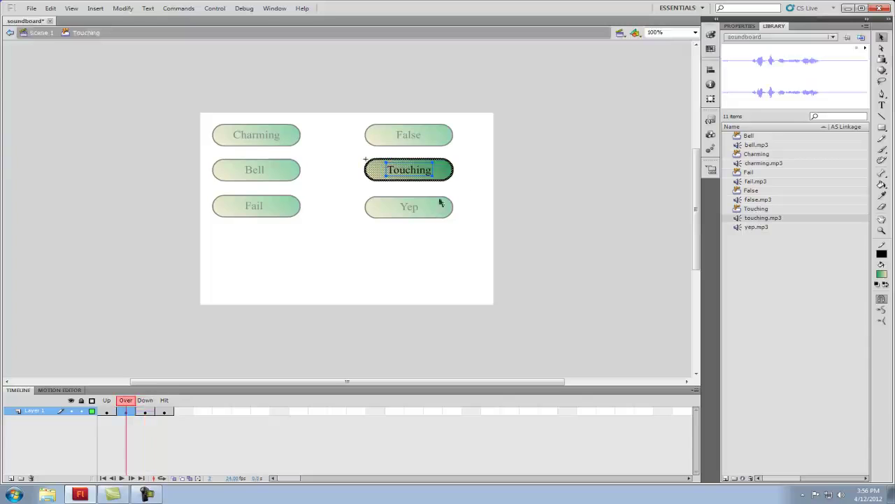
{"action": "left_click_drag", "start_coordinate": [442, 175], "coordinate": [412, 156]}
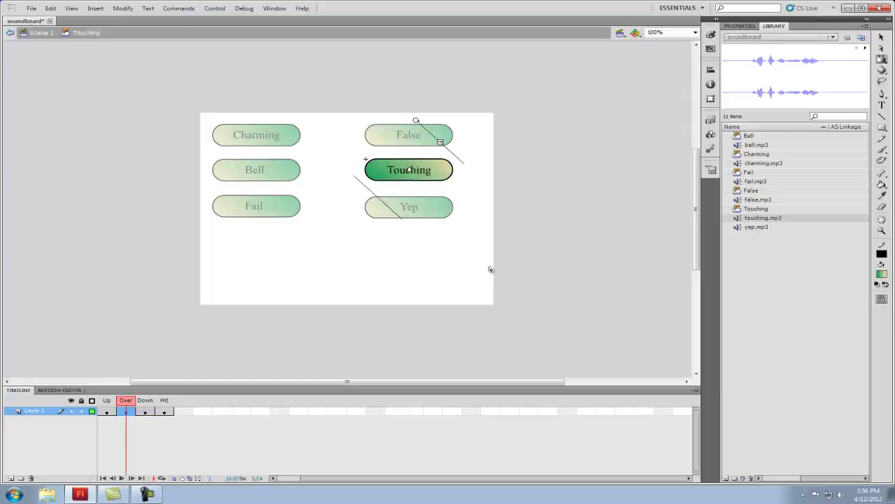
{"action": "left_click", "coordinate": [882, 38]}
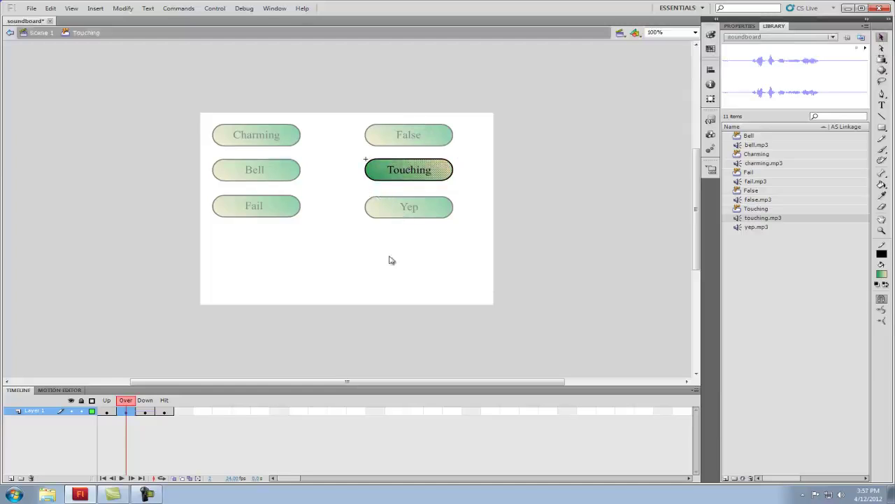
Step: Return to Scene 1 and convert the Yep pill shape with its label into a Button symbol named Yep
{"action": "double_click", "coordinate": [390, 261]}
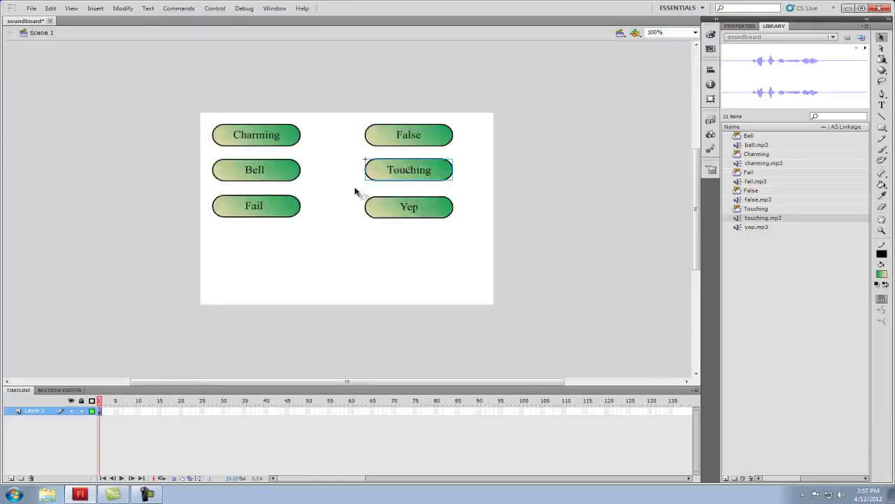
{"action": "mouse_move", "coordinate": [349, 187]}
{"action": "left_mouse_down"}
{"action": "mouse_move", "coordinate": [423, 235]}
{"action": "mouse_move", "coordinate": [469, 242]}
{"action": "left_mouse_up"}
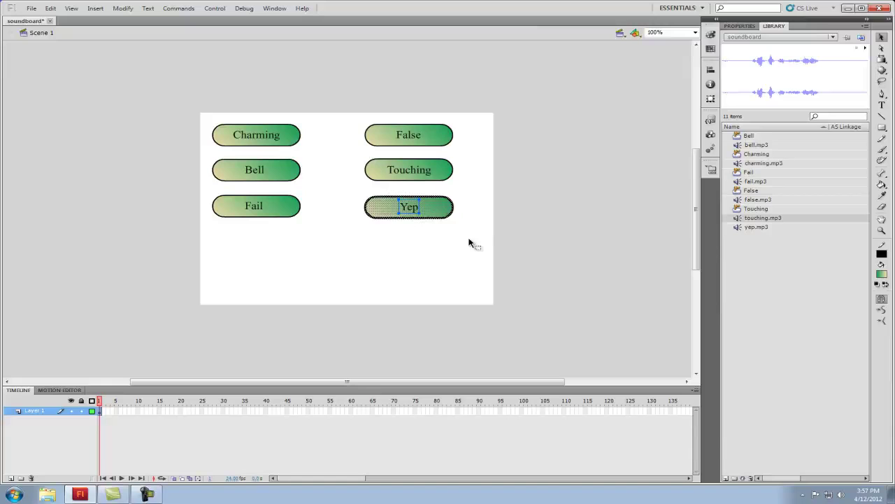
{"action": "key", "text": "F8"}
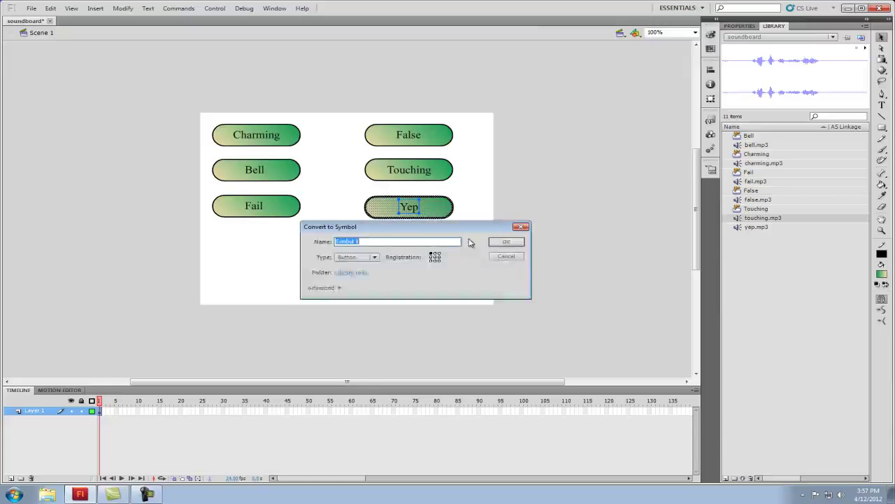
{"action": "type", "text": "Yep"}
{"action": "left_click", "coordinate": [509, 243]}
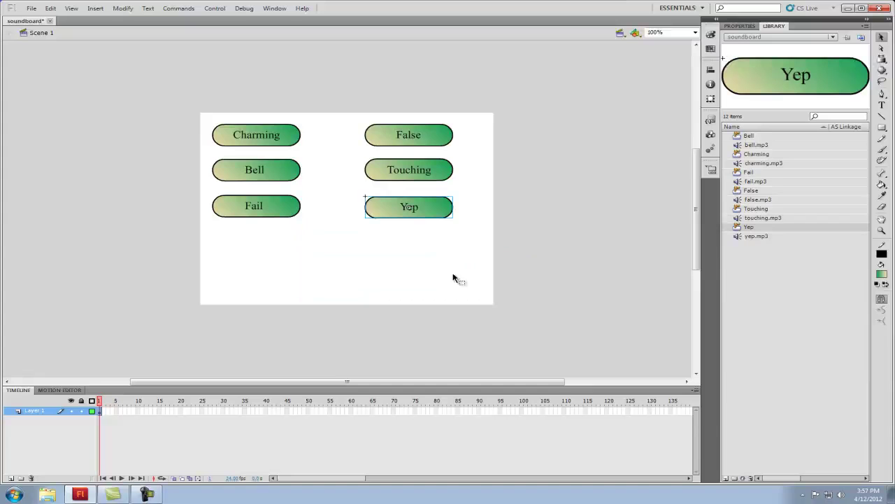
Step: Open the Yep button for editing and add keyframes in its Over, Down and Hit frames
{"action": "double_click", "coordinate": [443, 214]}
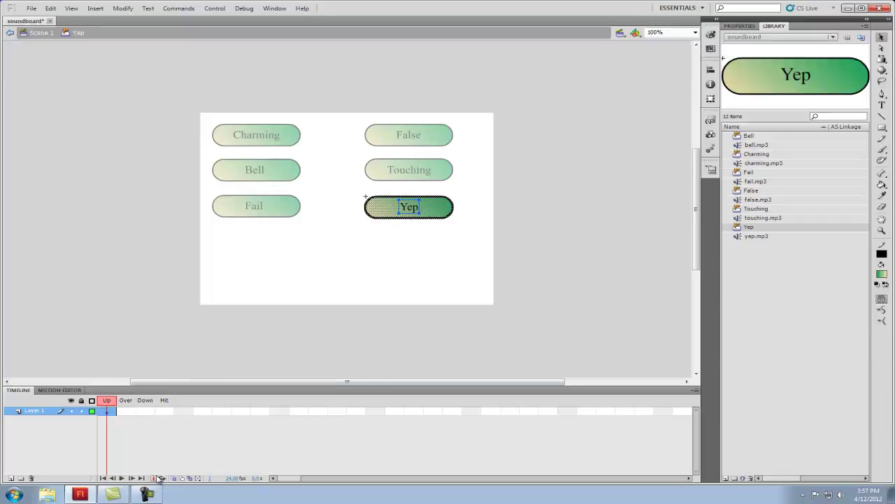
{"action": "key", "text": "F6"}
{"action": "key", "text": "F6"}
{"action": "key", "text": "F6"}
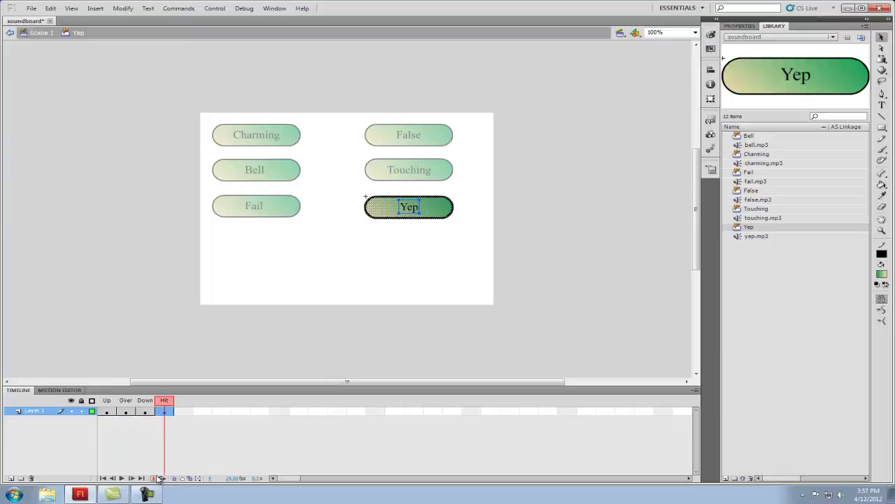
Step: Add the yep.mp3 sound from the library to the Down frame of the Yep button
{"action": "left_click", "coordinate": [146, 411]}
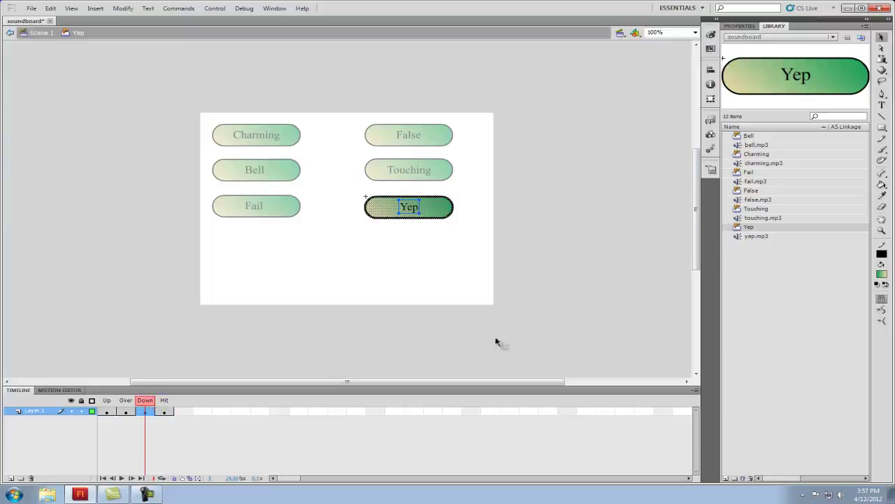
{"action": "left_click", "coordinate": [756, 237]}
{"action": "left_click_drag", "start_coordinate": [756, 240], "coordinate": [366, 249]}
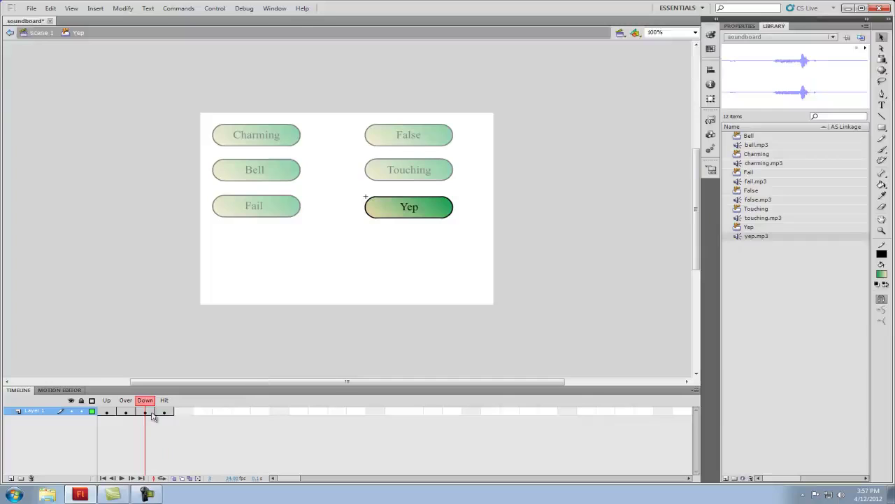
{"action": "left_click_drag", "start_coordinate": [759, 237], "coordinate": [439, 217]}
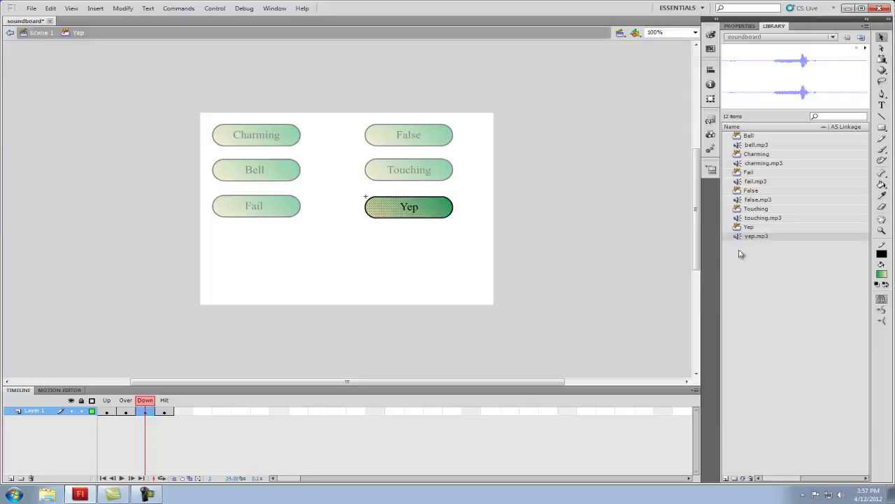
{"action": "left_click_drag", "start_coordinate": [763, 237], "coordinate": [427, 252]}
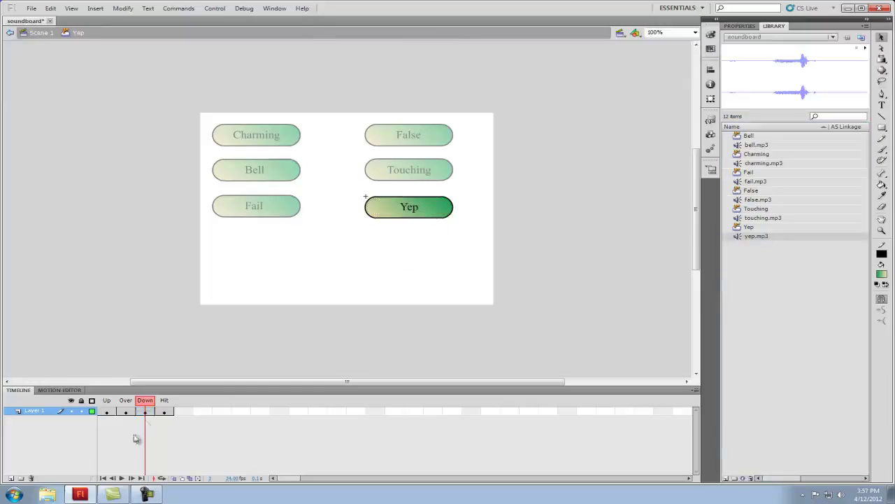
{"action": "left_click", "coordinate": [148, 413]}
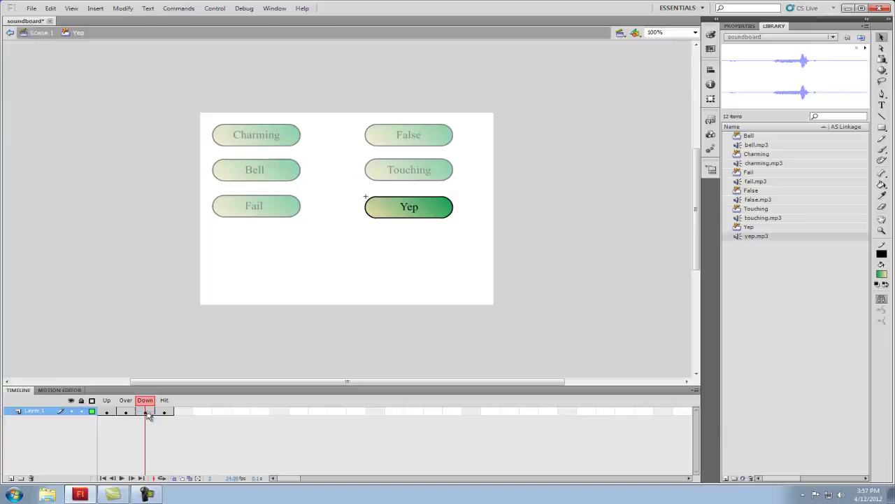
Step: Reverse the direction of the Yep button's gradient fill in its Over frame with the Gradient Transform tool
{"action": "left_click", "coordinate": [126, 413]}
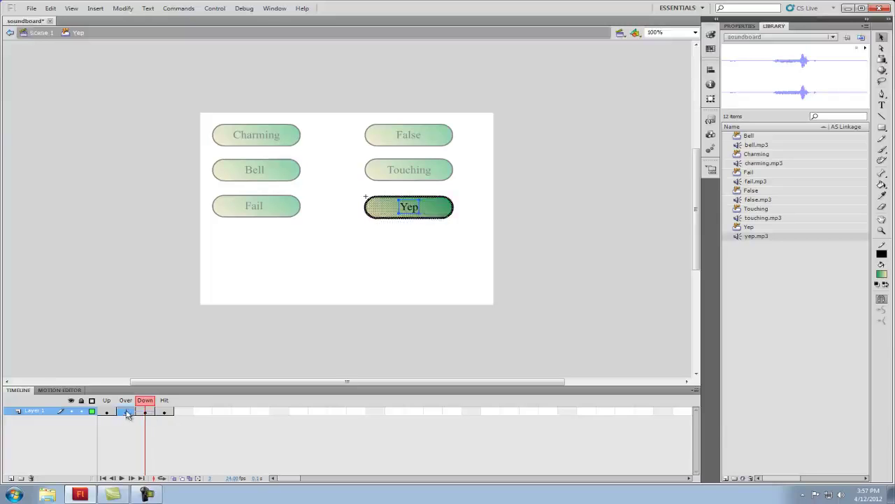
{"action": "key", "text": "f"}
{"action": "left_click", "coordinate": [440, 214]}
{"action": "left_click_drag", "start_coordinate": [404, 257], "coordinate": [406, 229]}
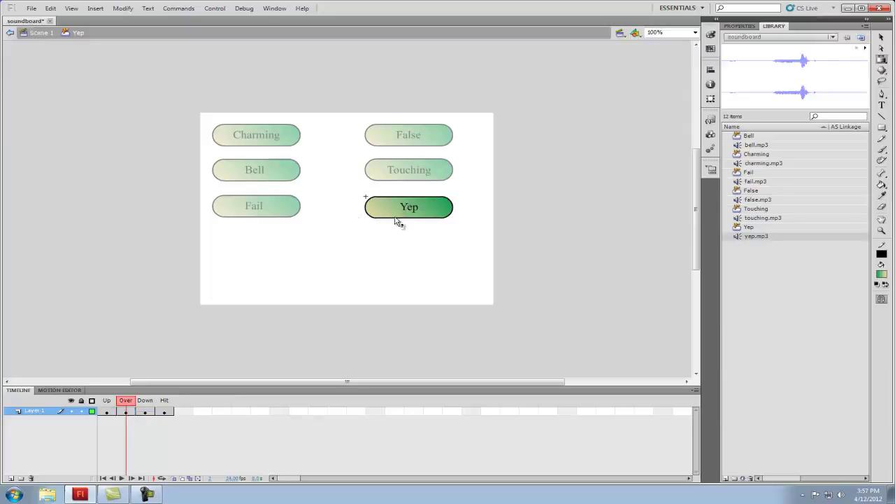
{"action": "left_click", "coordinate": [398, 212]}
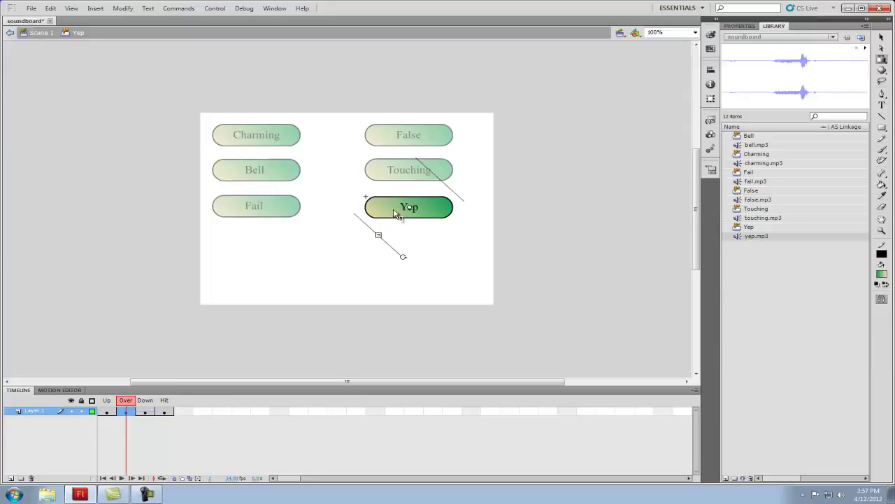
{"action": "left_click_drag", "start_coordinate": [404, 256], "coordinate": [411, 197]}
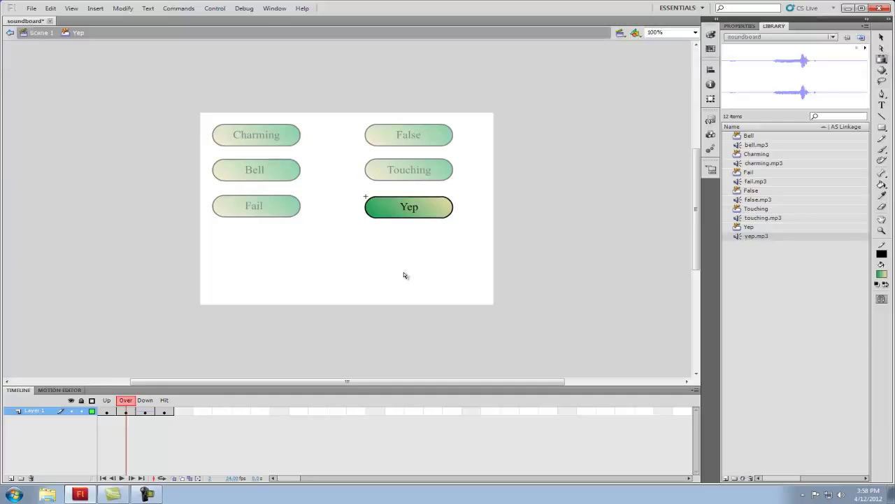
Step: Return to Scene 1 and test the movie, trying out the False button in the preview
{"action": "key", "text": "v"}
{"action": "double_click", "coordinate": [426, 282]}
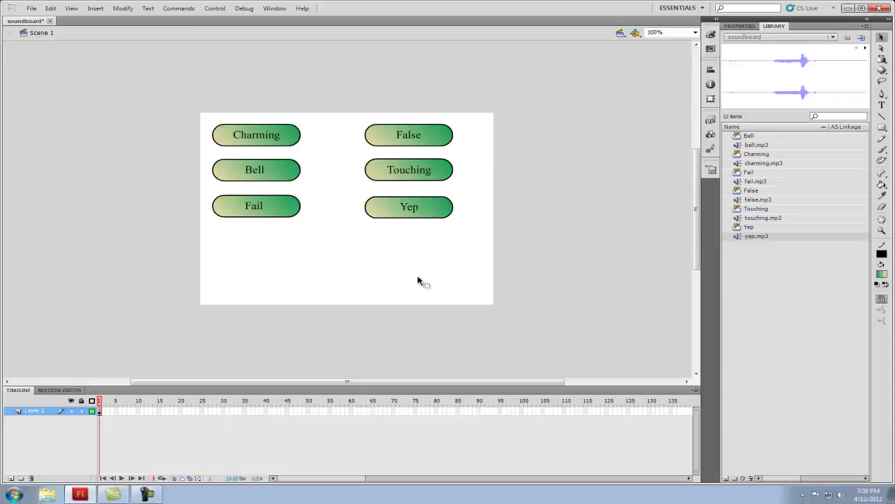
{"action": "key", "text": "ctrl+Return"}
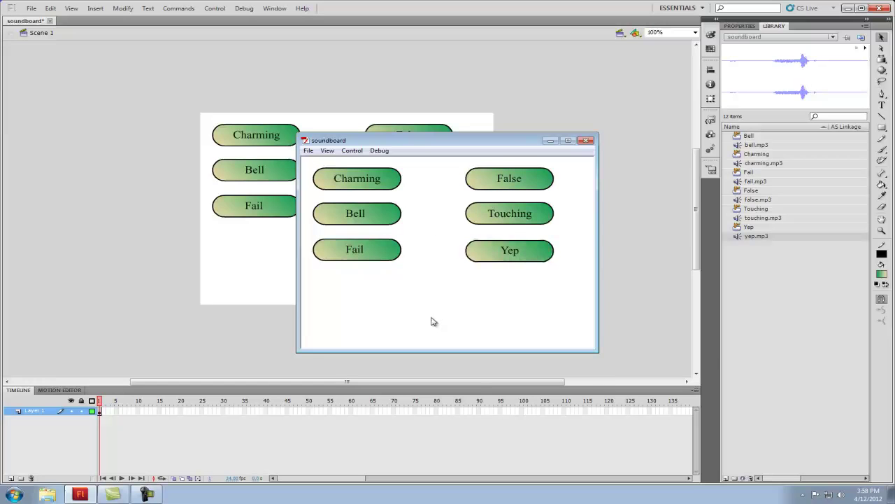
{"action": "left_click", "coordinate": [523, 186]}
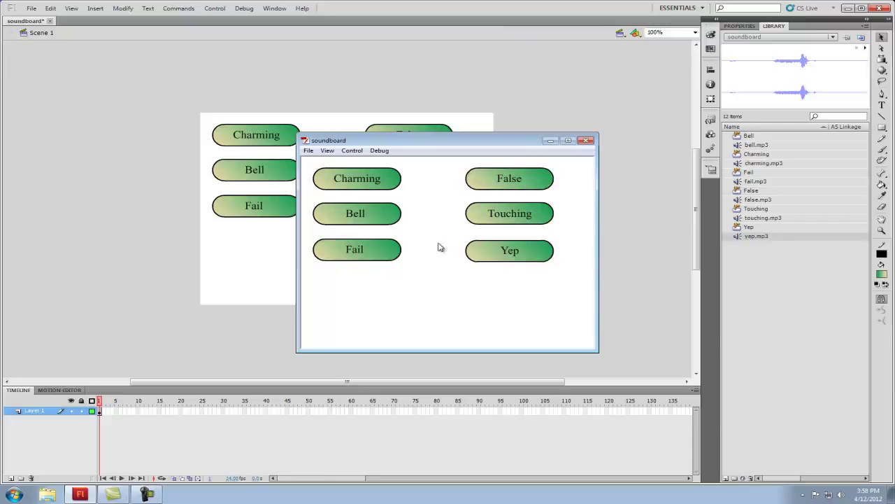